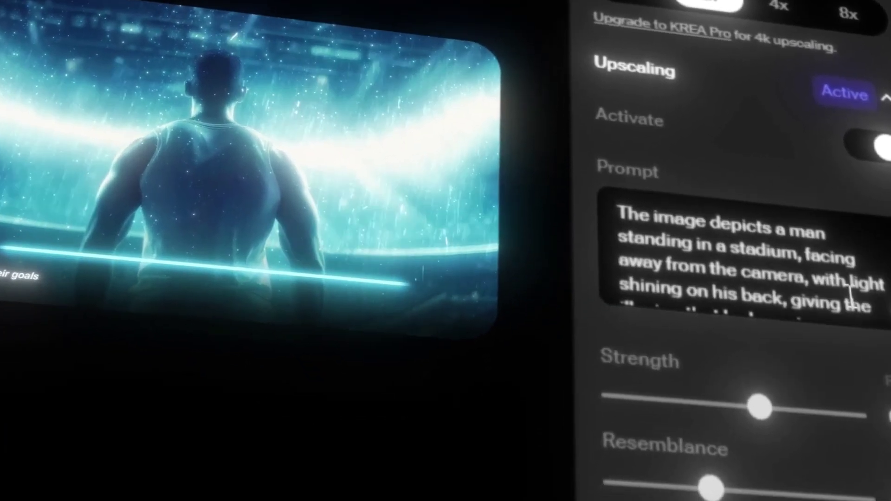
scroll(848, 312, "down", 1)
left_click_drag(831, 317, 688, 281)
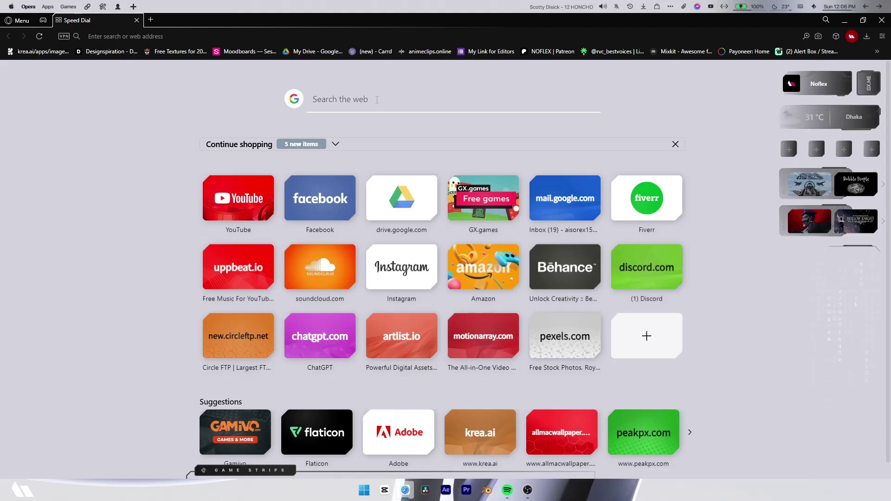
- Search the web for "krea ai", open the Krea.ai website and go to its Enhance tool
type("krea")
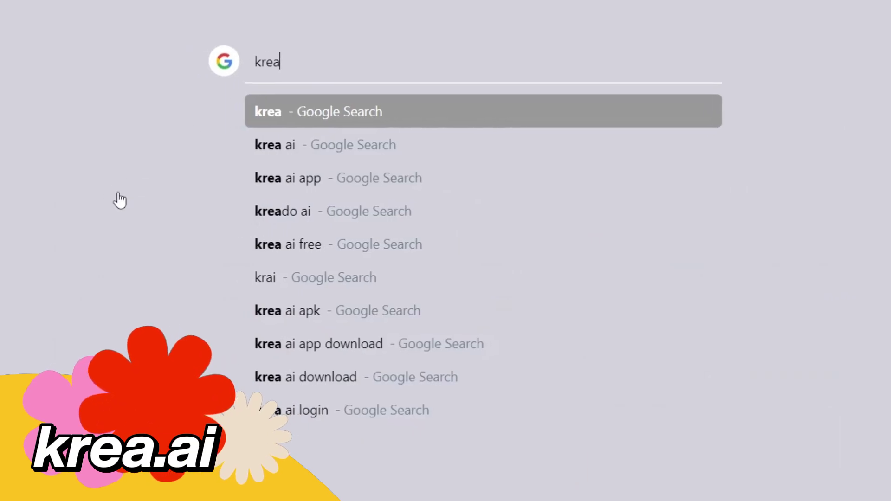
left_click(284, 149)
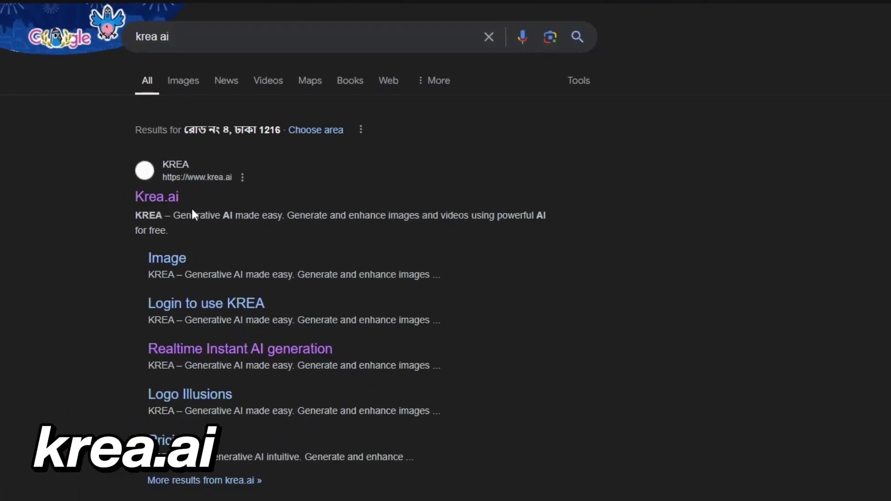
left_click(160, 199)
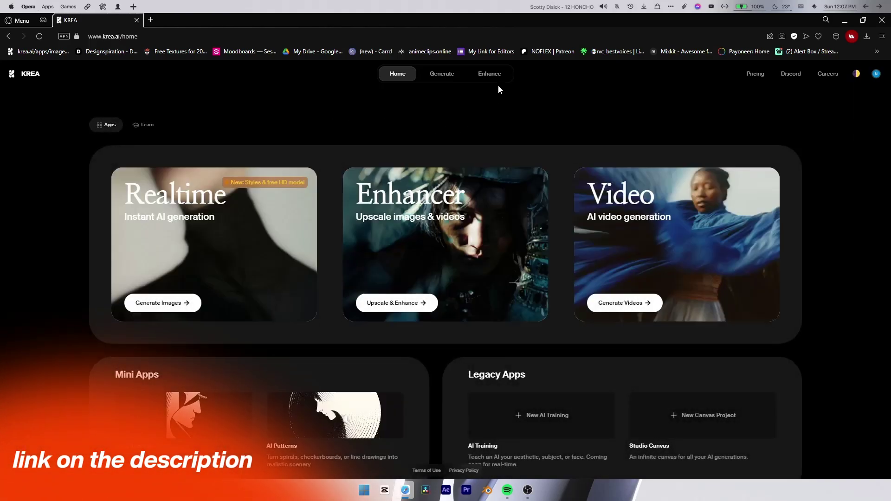
left_click(495, 81)
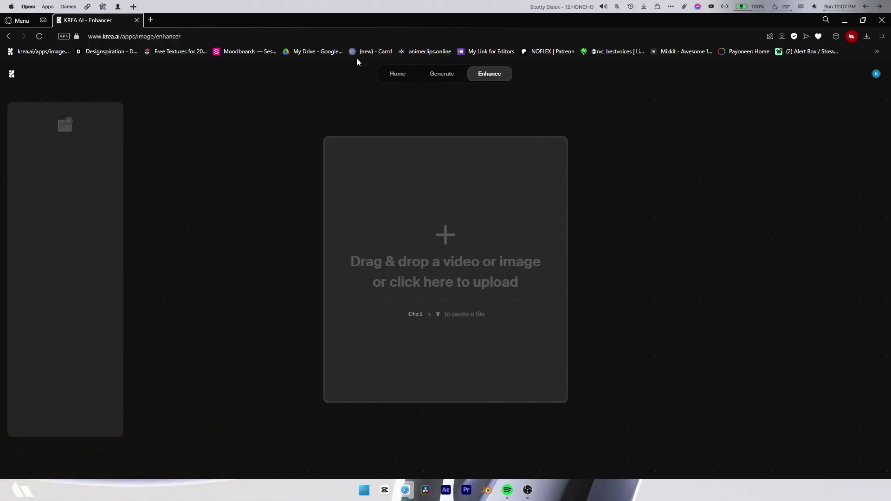
- View an Iman Gadzhi YouTube video full screen in a separate tab, and close that tab
left_click(151, 19)
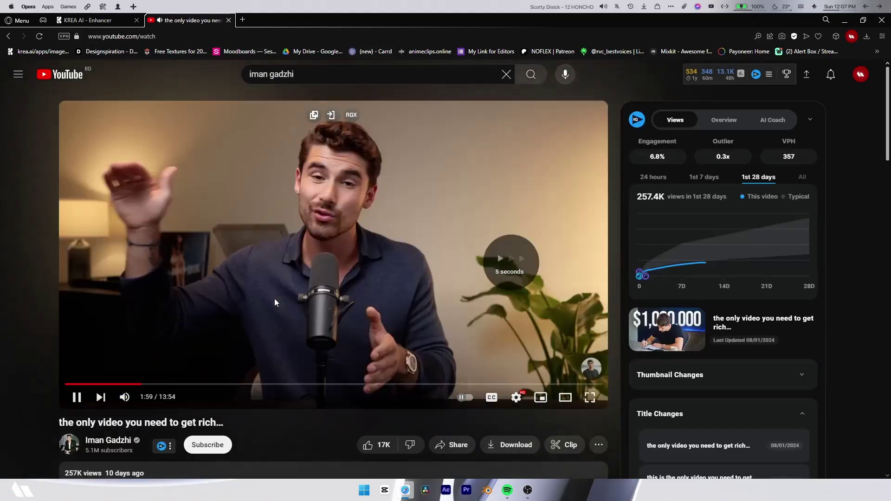
double_click(275, 299)
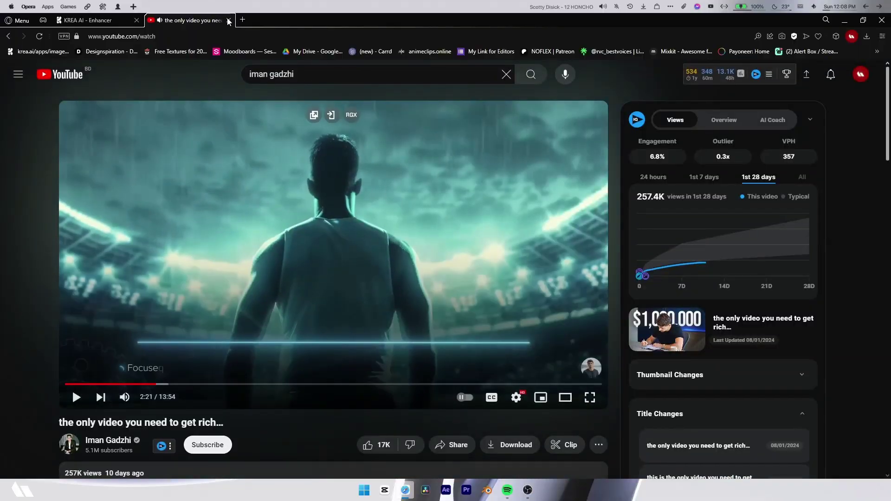
left_click(228, 21)
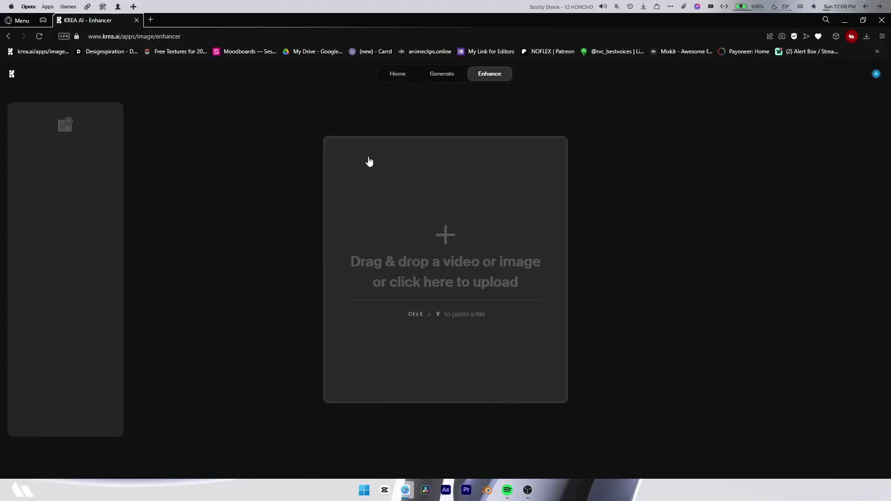
- Upload the screenshot of the man in the stadium to the enhancer
left_click(446, 328)
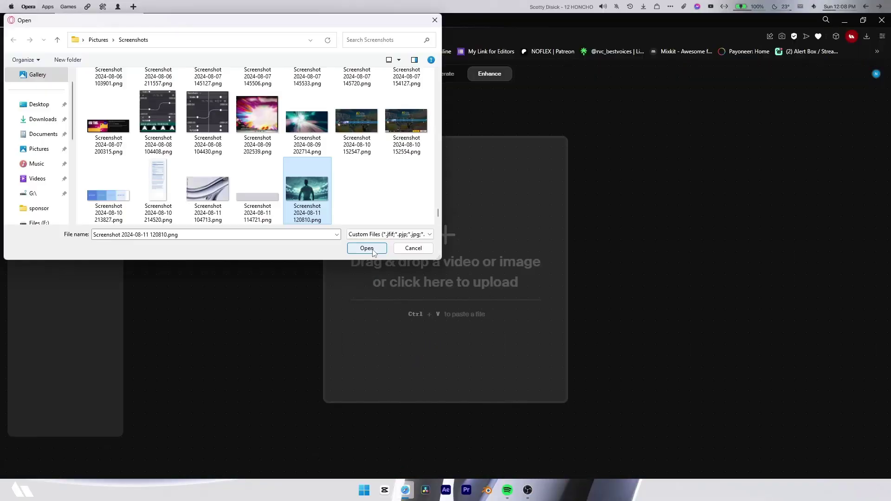
left_click(368, 249)
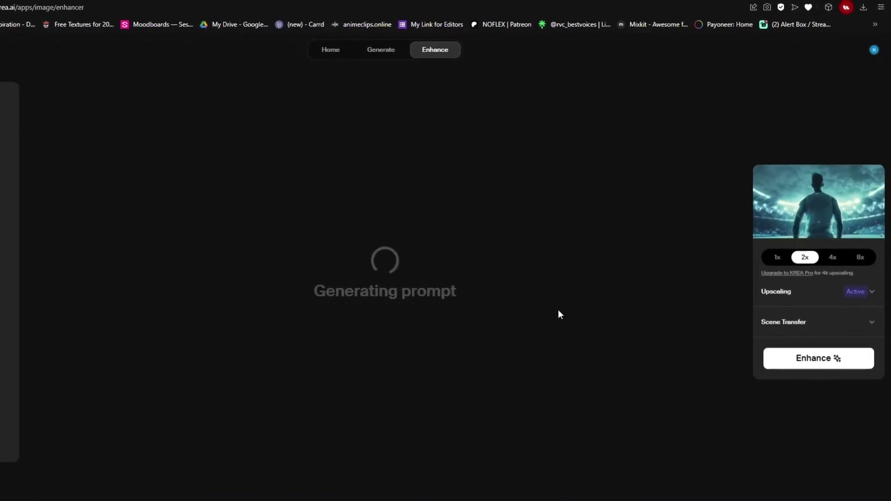
- Expand the Upscaling settings and copy the full generated prompt describing the man in the stadium
left_click(826, 291)
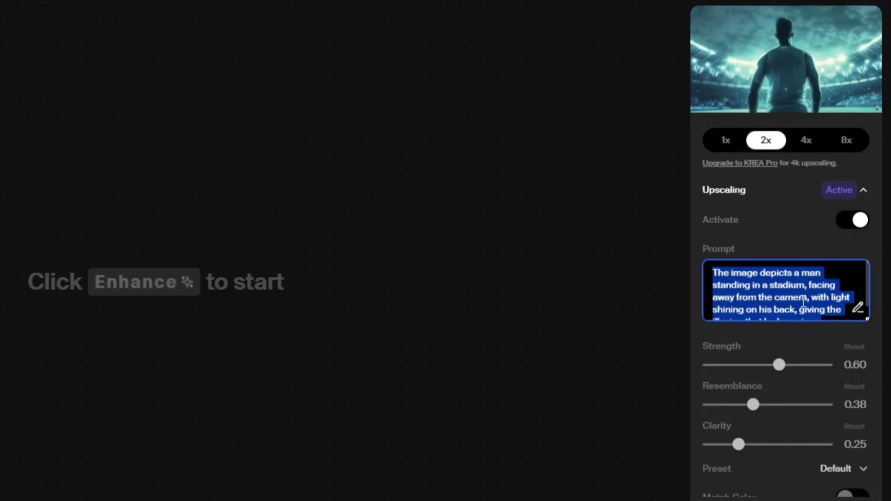
scroll(800, 301, "down", 1)
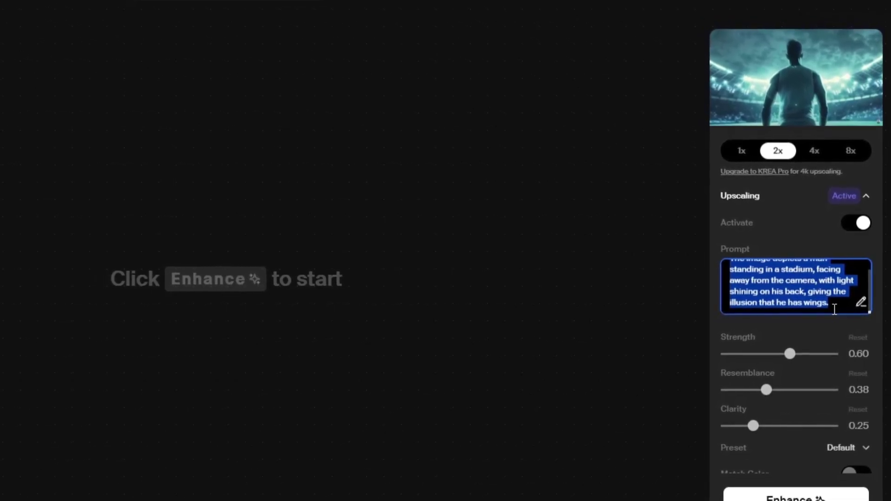
left_click(808, 292)
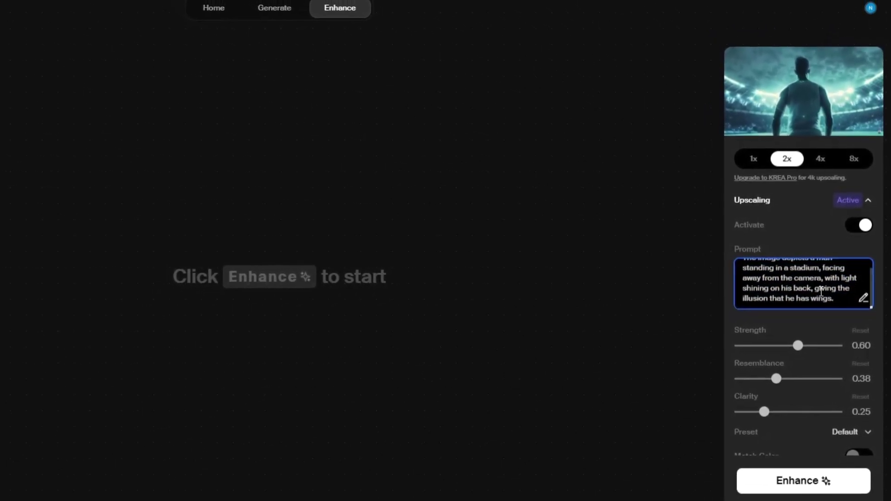
left_click_drag(811, 289, 752, 254)
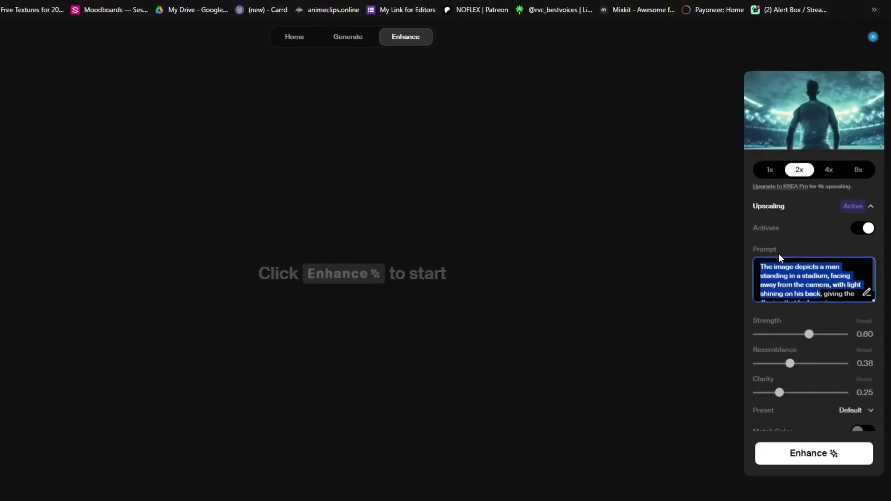
scroll(802, 293, "down", 1)
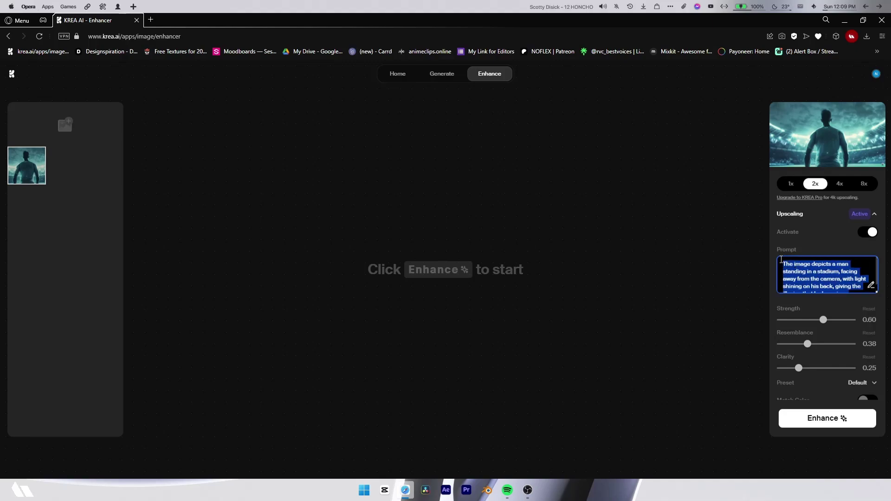
- Search for Adobe Firefly in a new tab and open its text-to-image generator
left_click(150, 20)
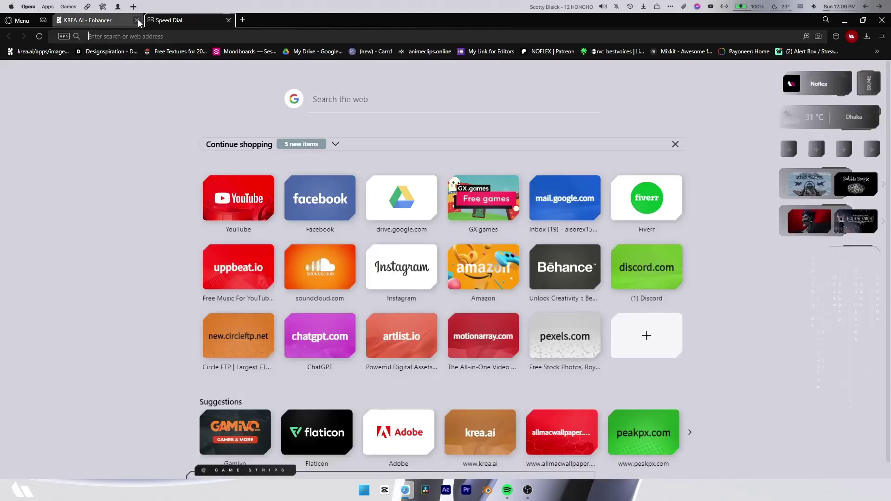
type("adob")
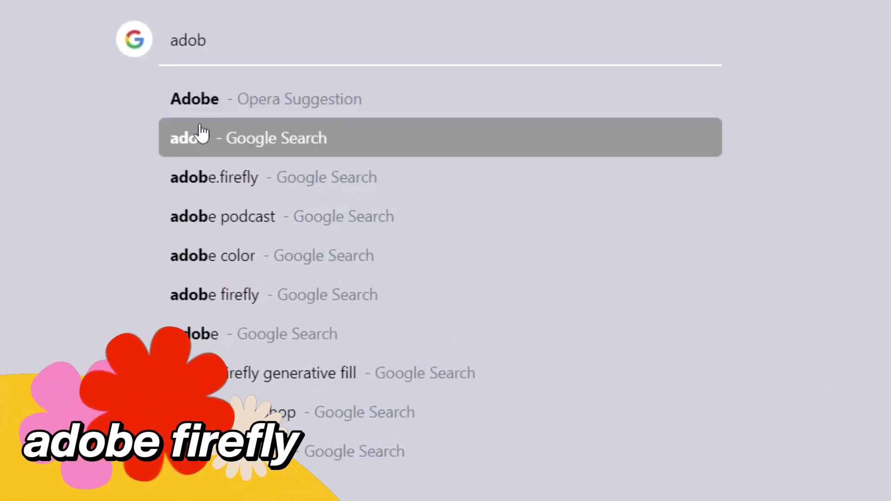
left_click(209, 182)
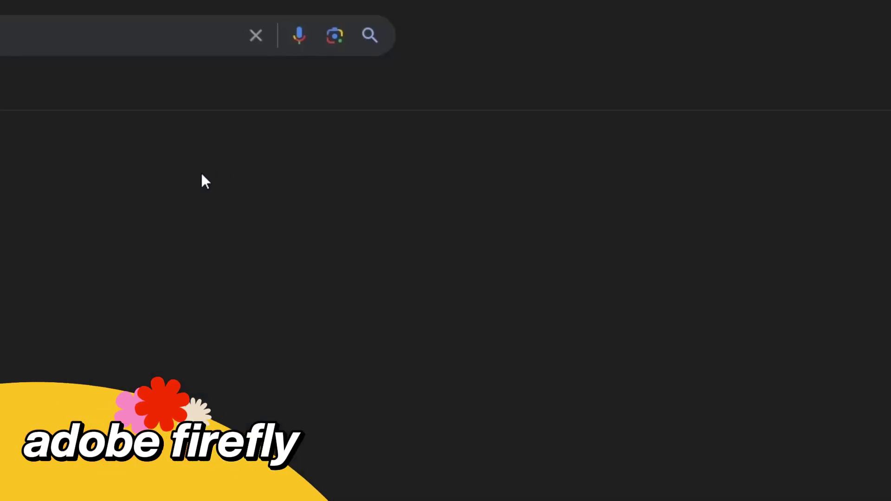
left_click(131, 235)
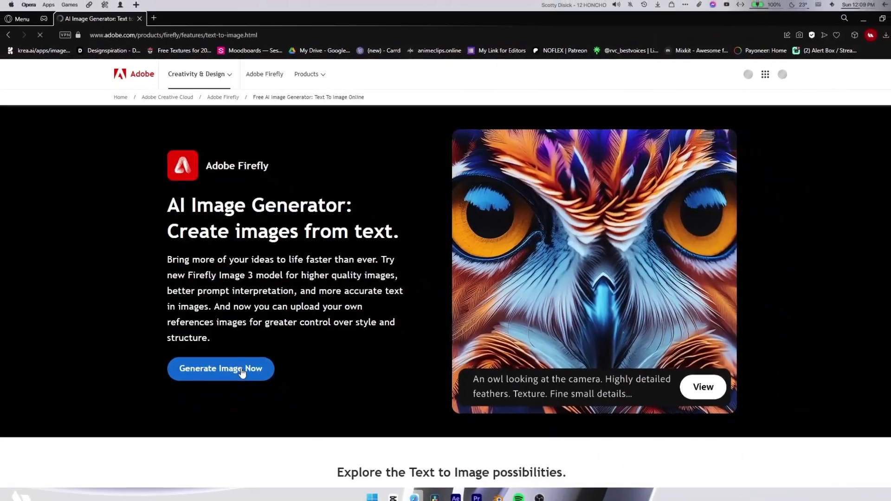
left_click(236, 393)
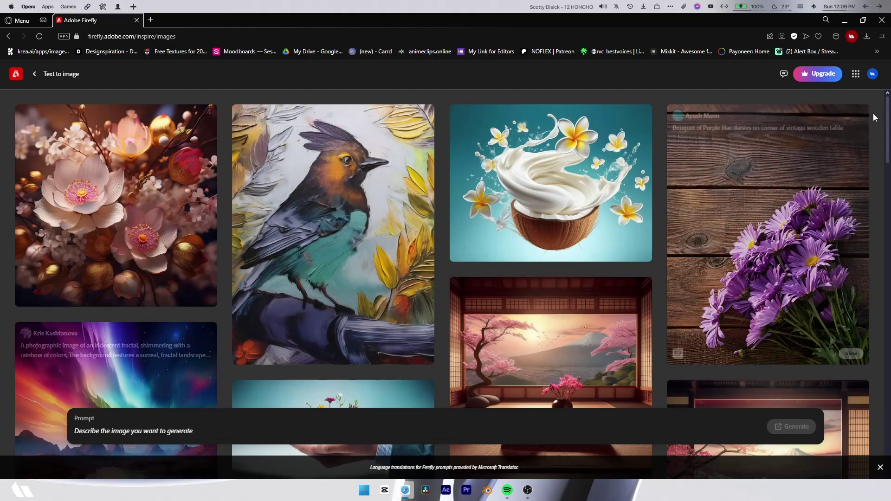
- Sign in to Adobe Firefly with a Google account
left_click(873, 75)
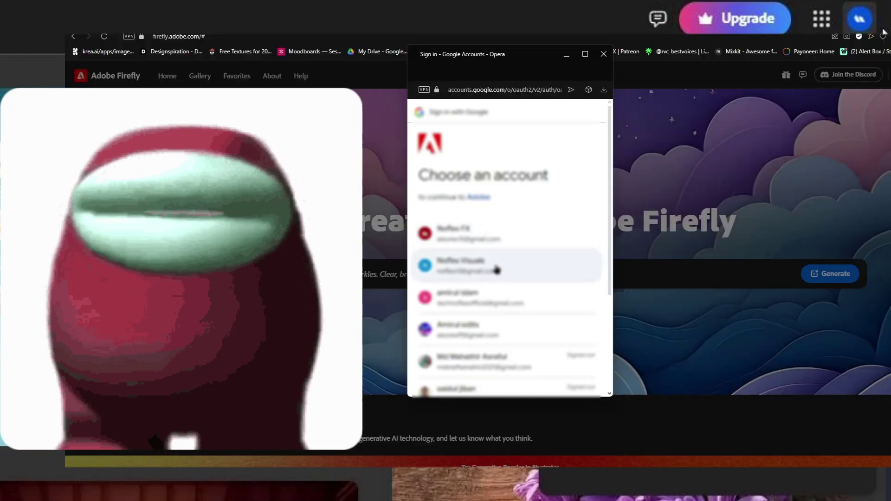
left_click(489, 279)
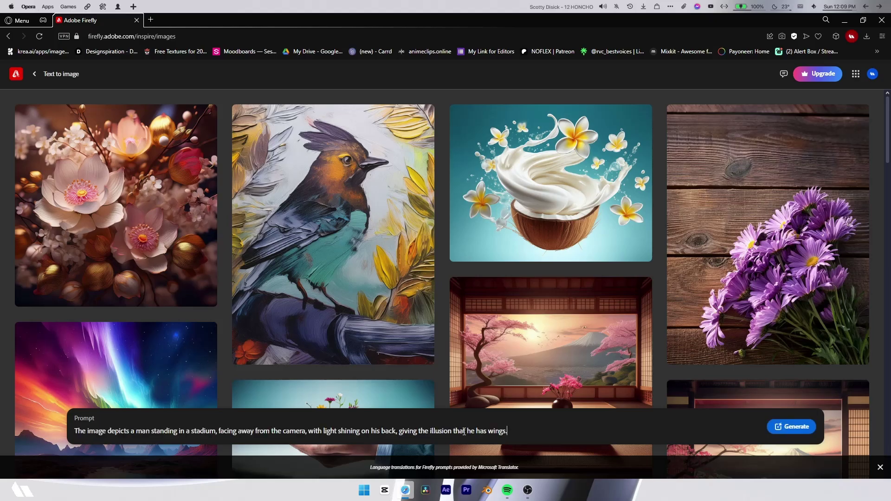
- Generate images from the copied stadium prompt and set the aspect ratio to Widescreen (16:9)
left_click(791, 427)
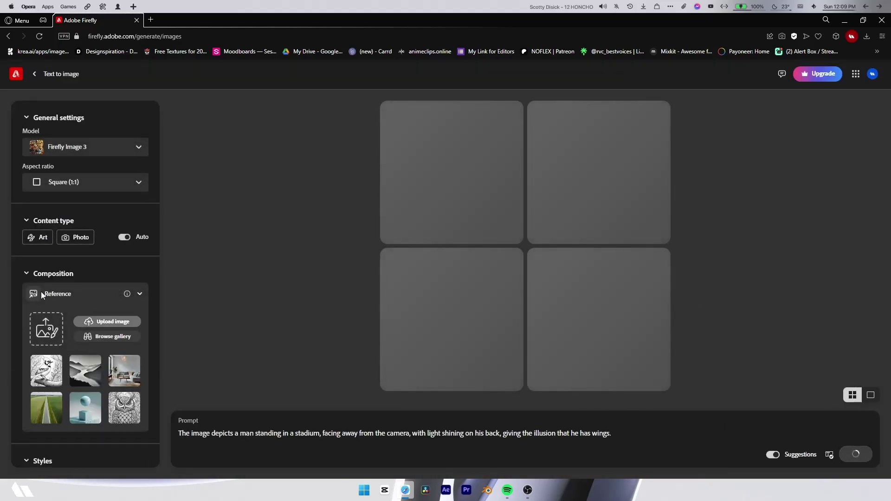
left_click(85, 190)
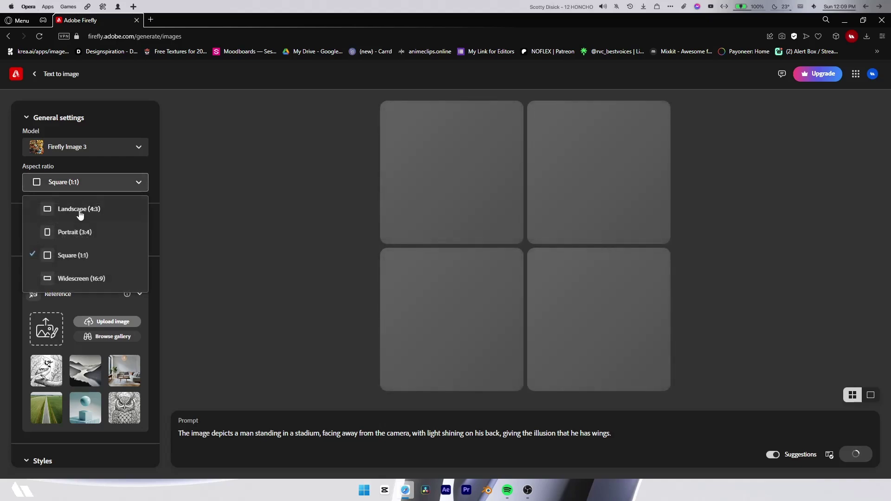
left_click(73, 280)
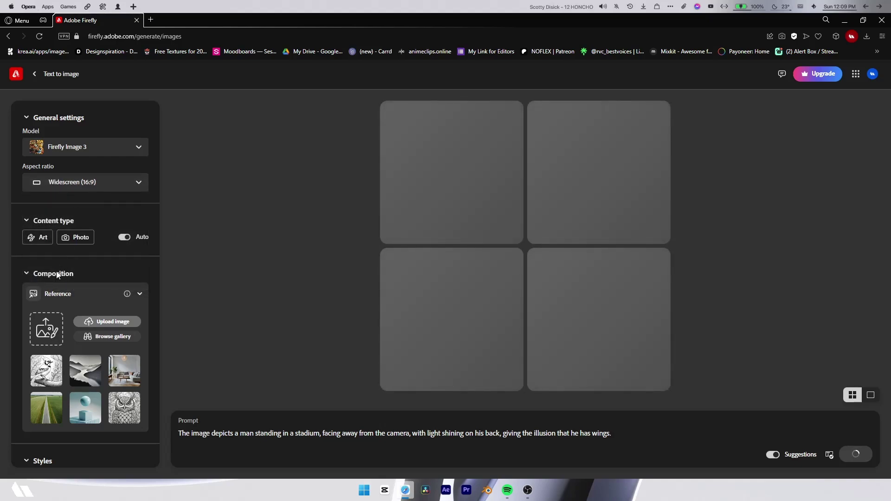
- Upload the stadium screenshot as the composition reference and accept the notice about image rights
scroll(73, 278, "down", 3)
scroll(77, 269, "up", 2)
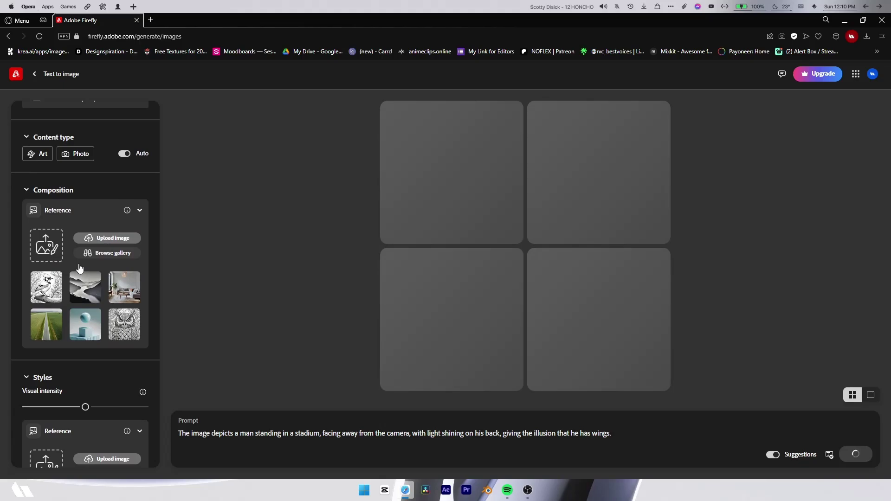
left_click(103, 244)
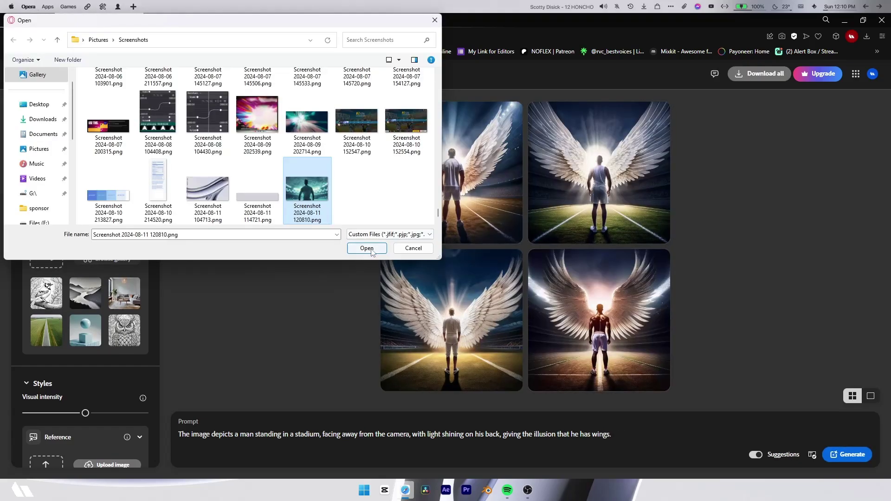
left_click(369, 250)
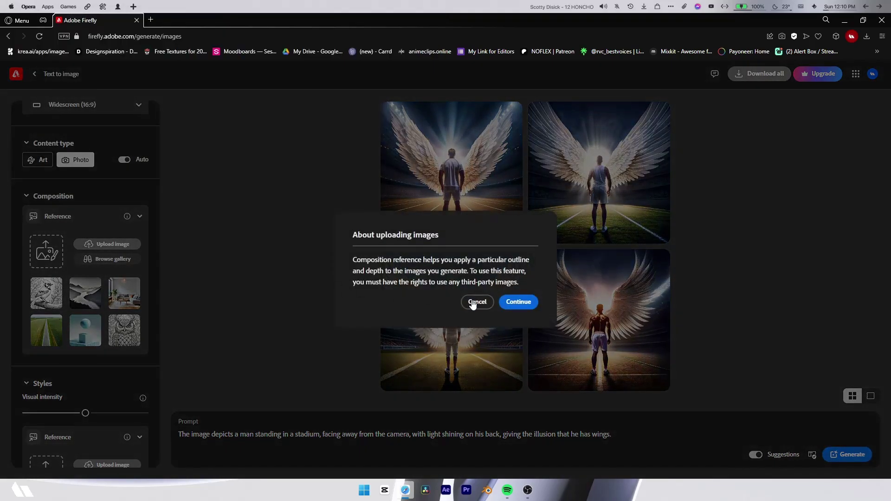
left_click(519, 302)
- Delete ", giving the illusion that he has wings." from the end of the prompt
scroll(90, 267, "up", 3)
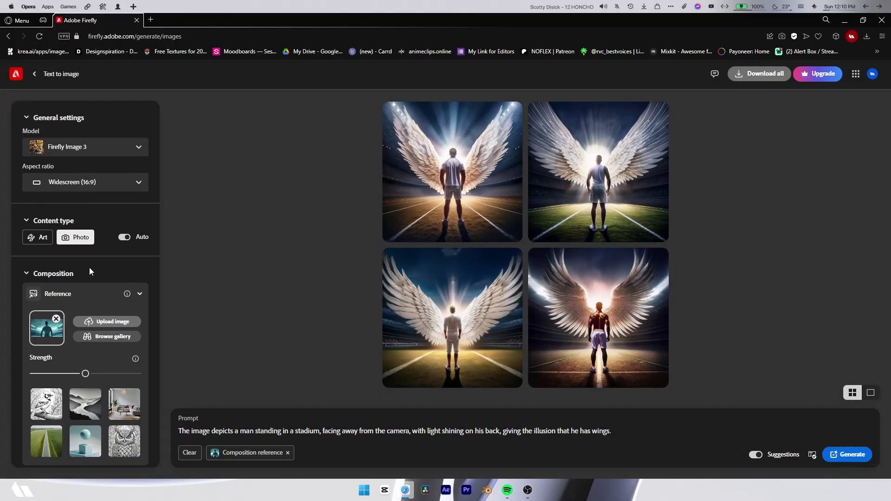
scroll(100, 267, "down", 5)
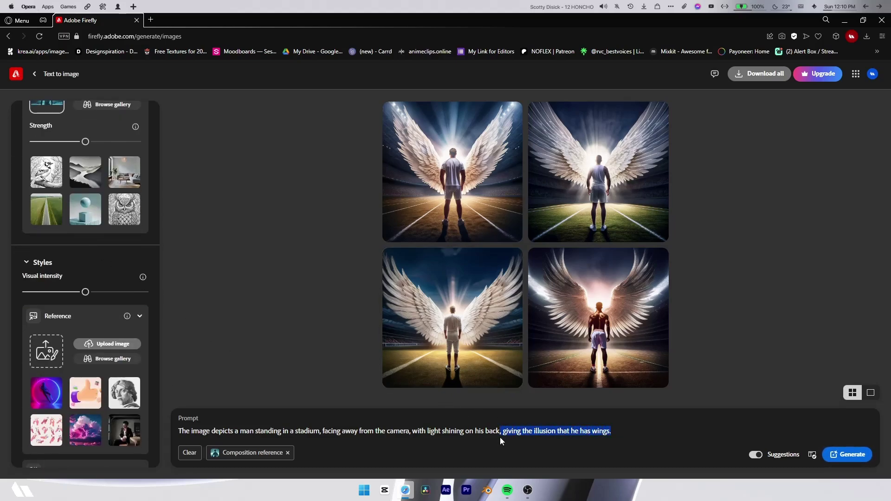
key("BackSpace")
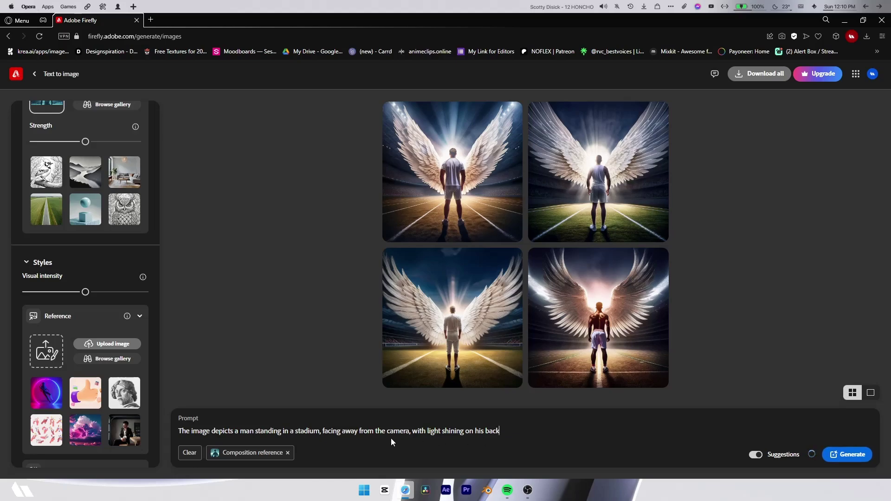
- Upload Screenshot 2024-08-11 120810.png as the style reference
scroll(93, 308, "down", 2)
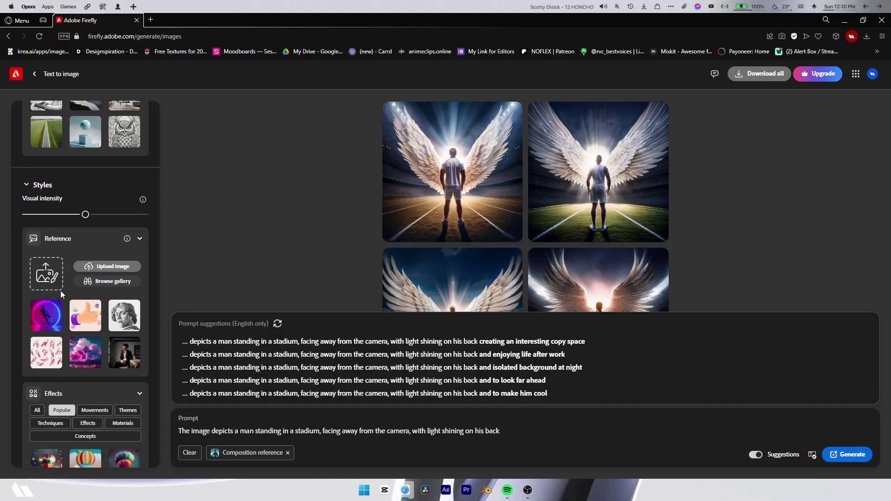
left_click(116, 272)
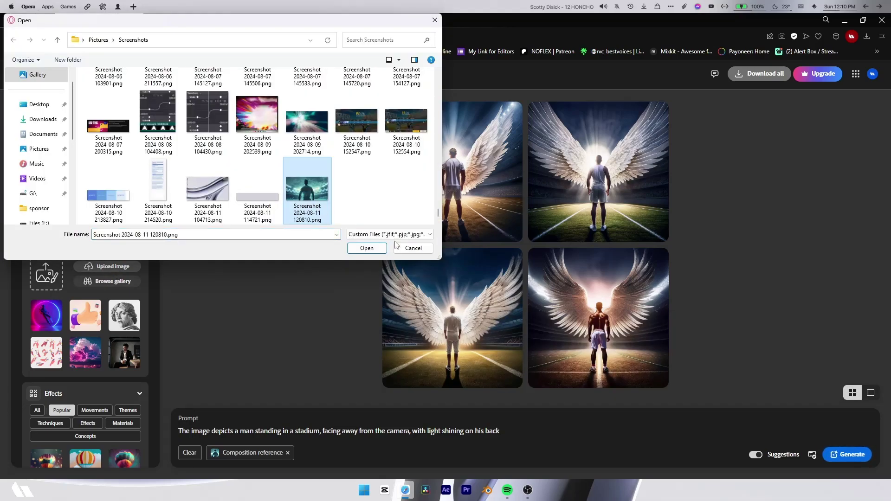
left_click(377, 250)
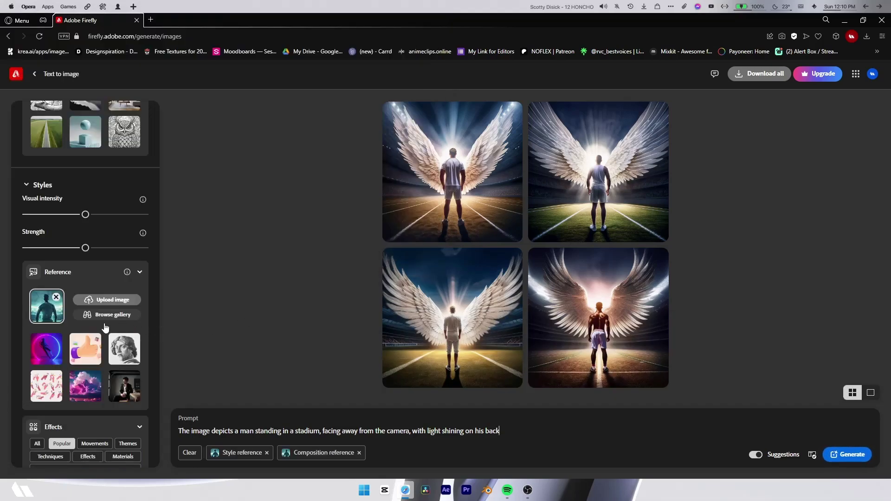
- Look through the style and effect settings and generate new images from the shortened prompt with both references
scroll(106, 328, "down", 4)
scroll(104, 323, "up", 6)
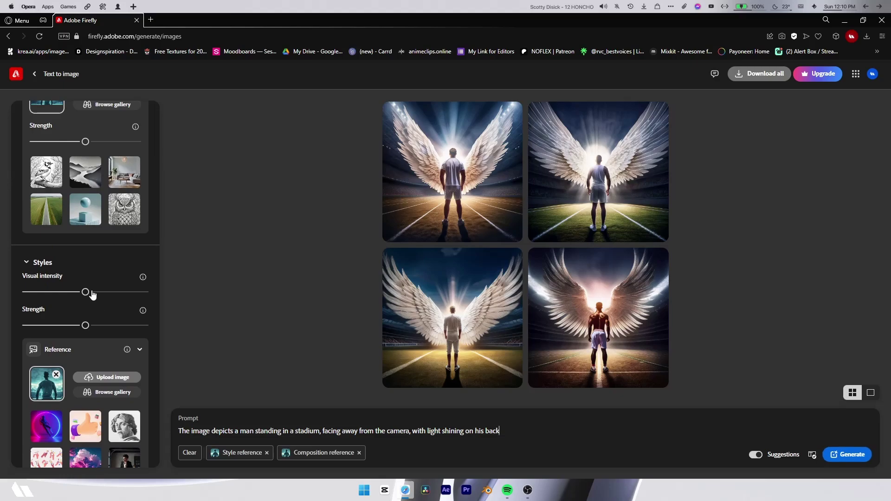
scroll(111, 334, "down", 7)
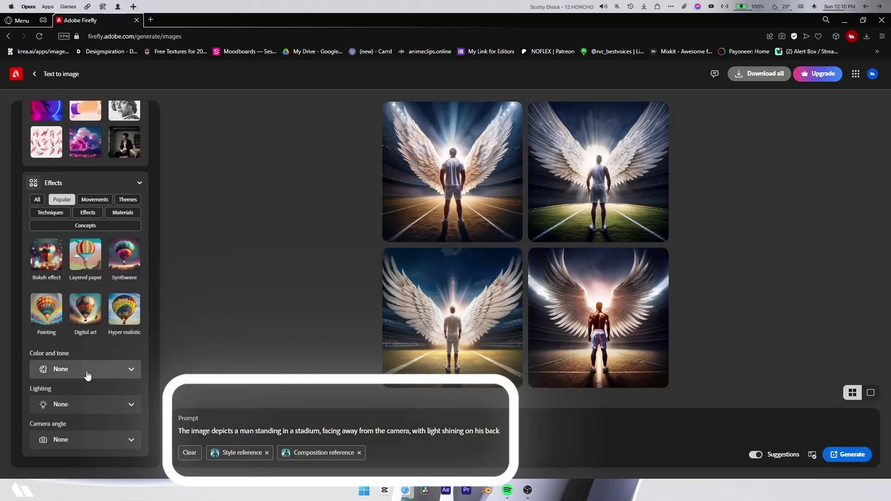
left_click(854, 457)
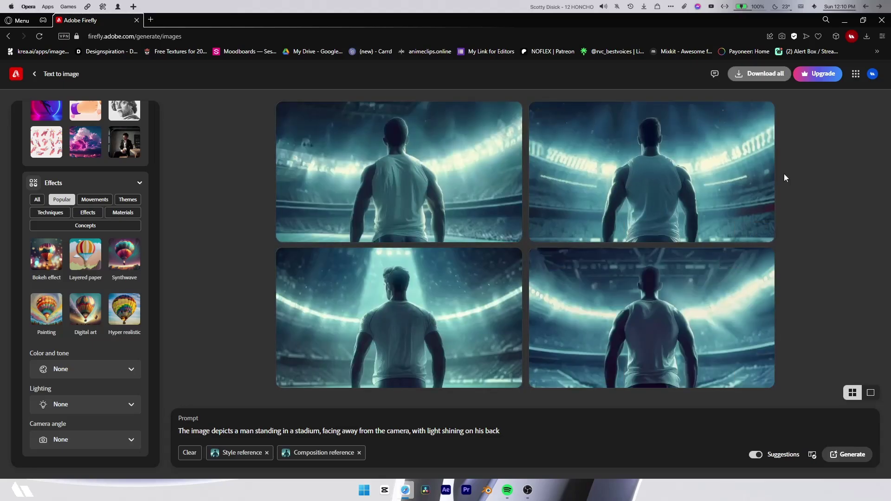
- Enlarge the generated image of the man in a T-shirt, close it, and download the lower-right tank-top version
mouse_move(746, 189)
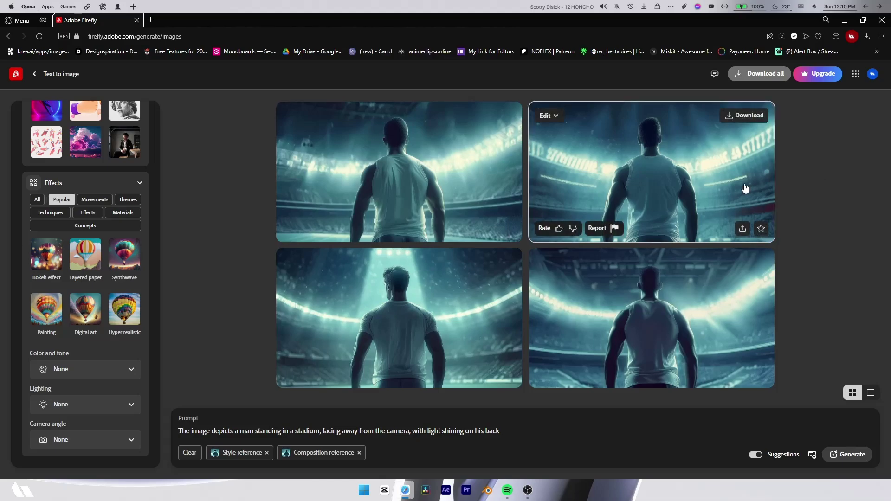
left_click(458, 316)
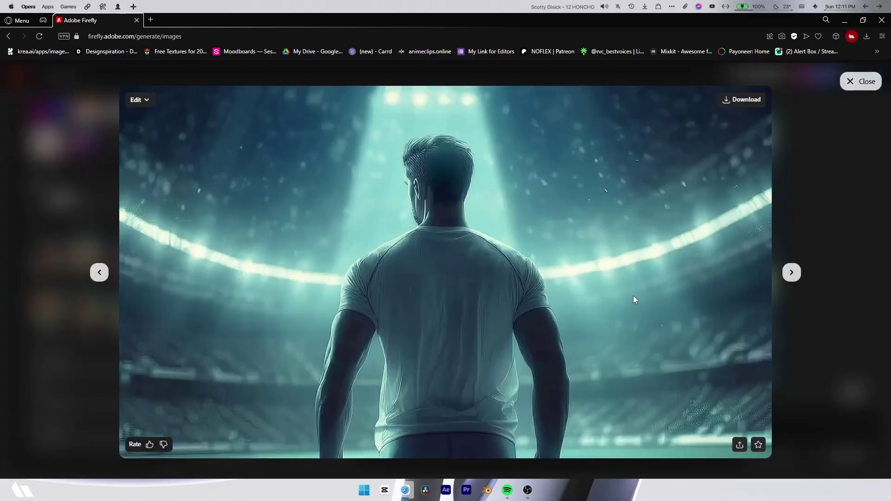
key("Escape")
left_click(743, 374)
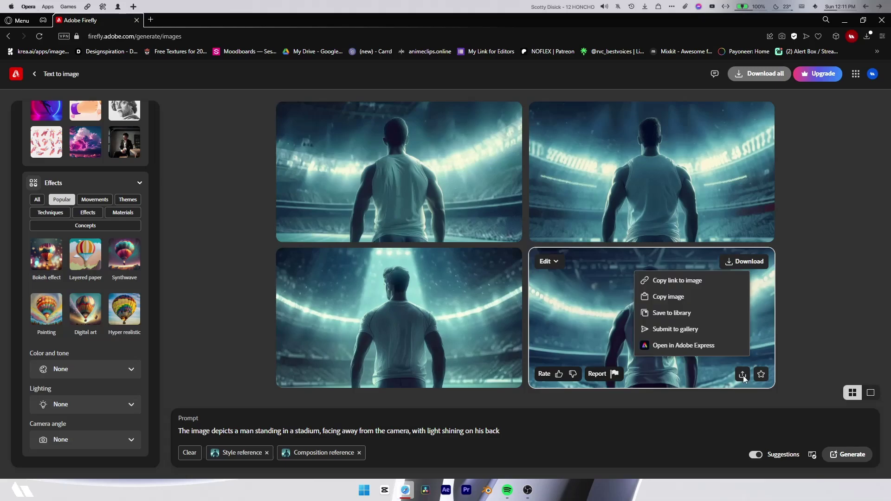
left_click(744, 262)
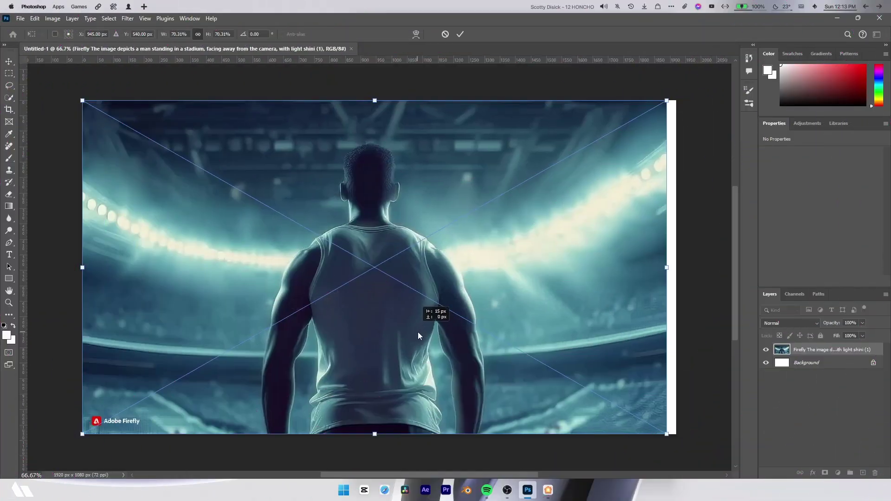
- In Photoshop, centre the placed Firefly stadium image horizontally on the canvas at X 960 px and commit the placement
left_click_drag(649, 421, 654, 425)
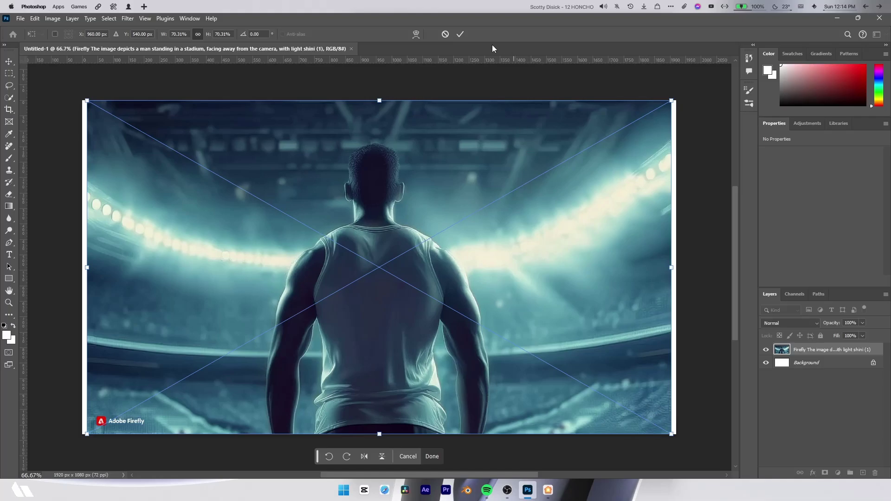
left_click(460, 34)
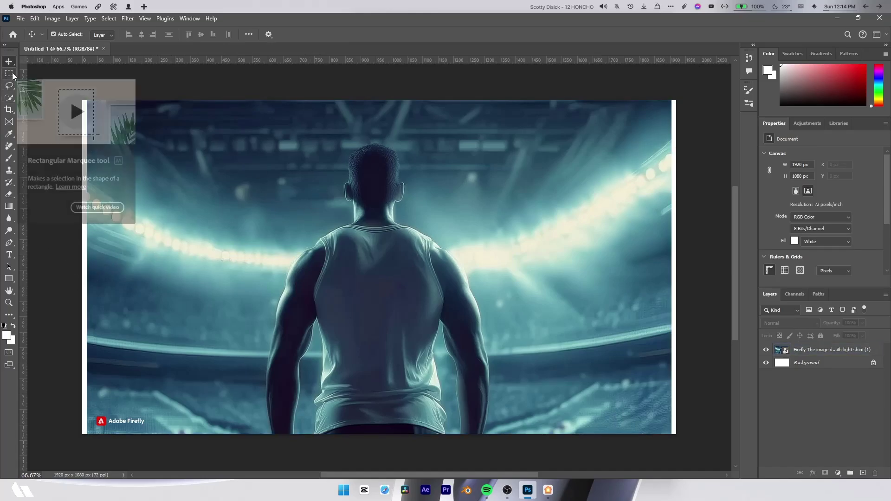
- Try to use the Remove tool on the stadium image without selecting its layer
left_click(8, 99)
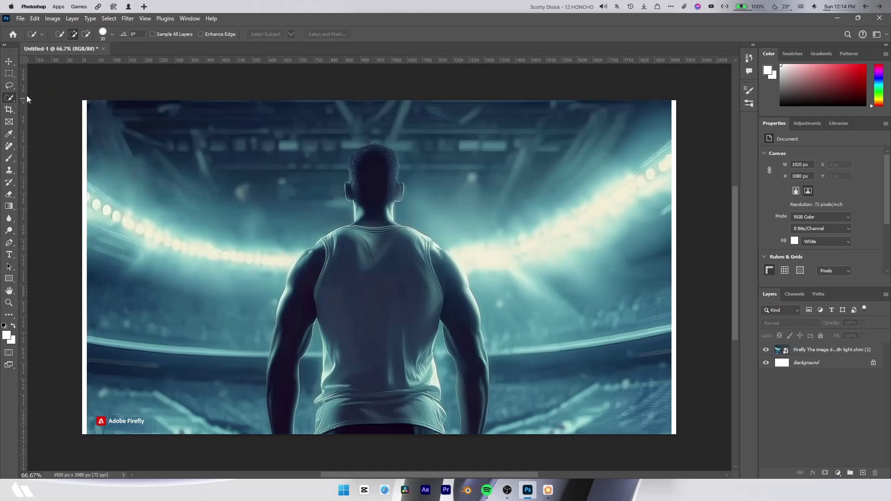
right_click(11, 99)
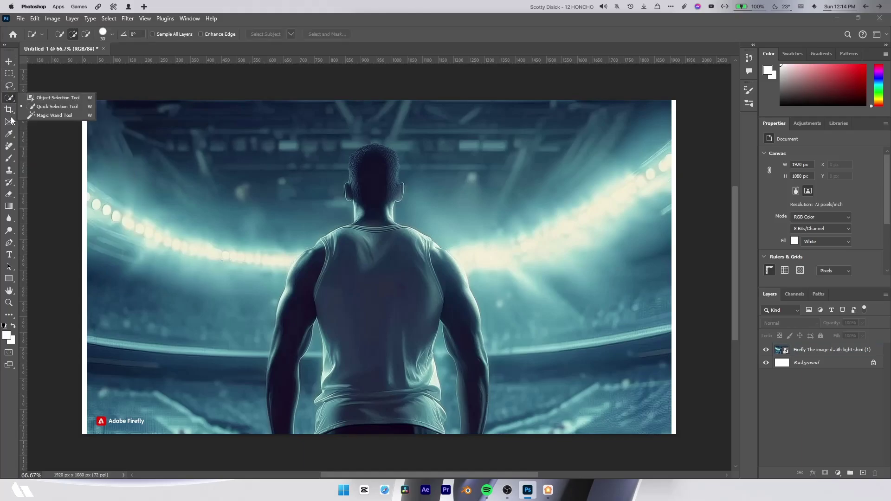
left_click(12, 146)
left_click(197, 184)
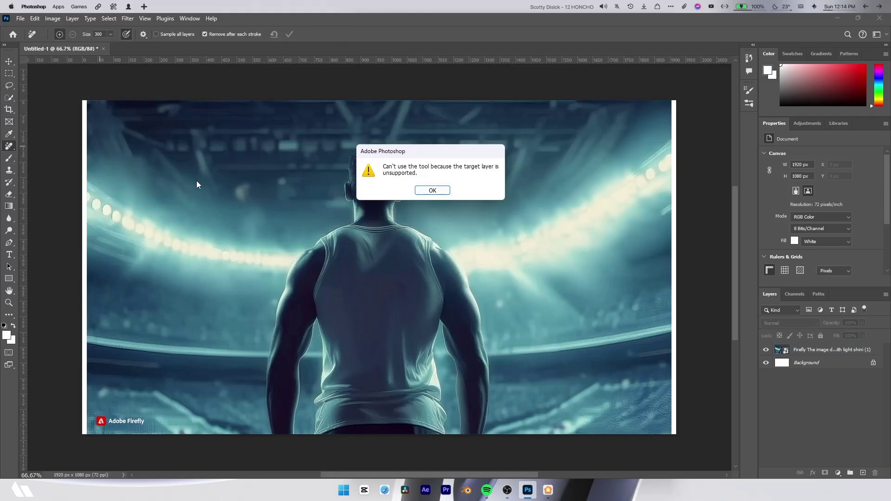
left_click(433, 190)
- Select the Firefly image layer and rasterize its smart object by applying the Spot Healing Brush and accepting the conversion
left_click(826, 350)
left_click(334, 299)
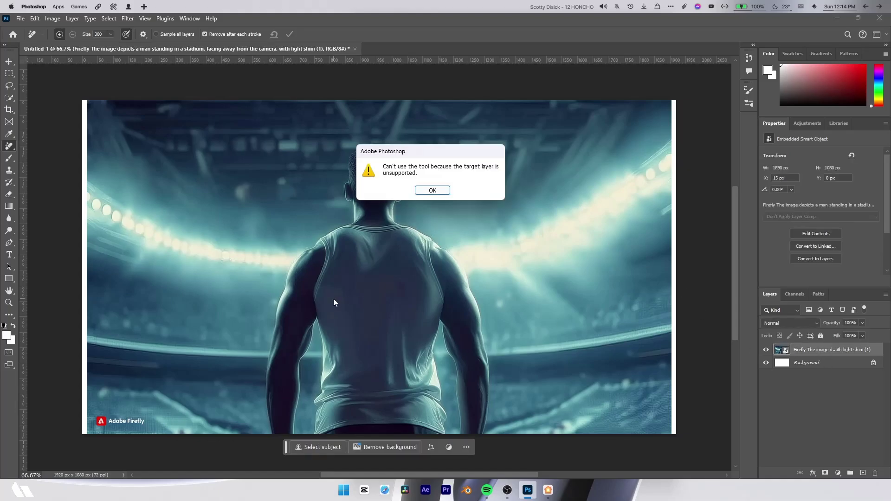
left_click(424, 190)
right_click(10, 146)
left_click(40, 144)
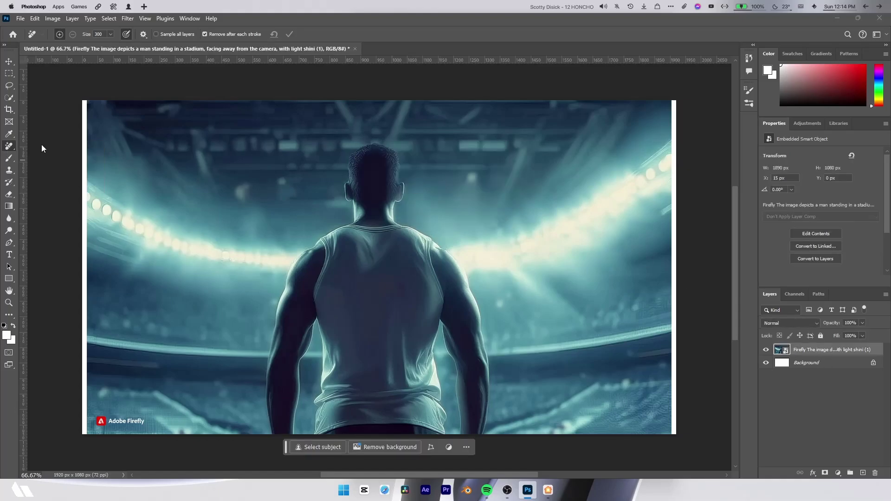
left_click(192, 196)
left_click(408, 190)
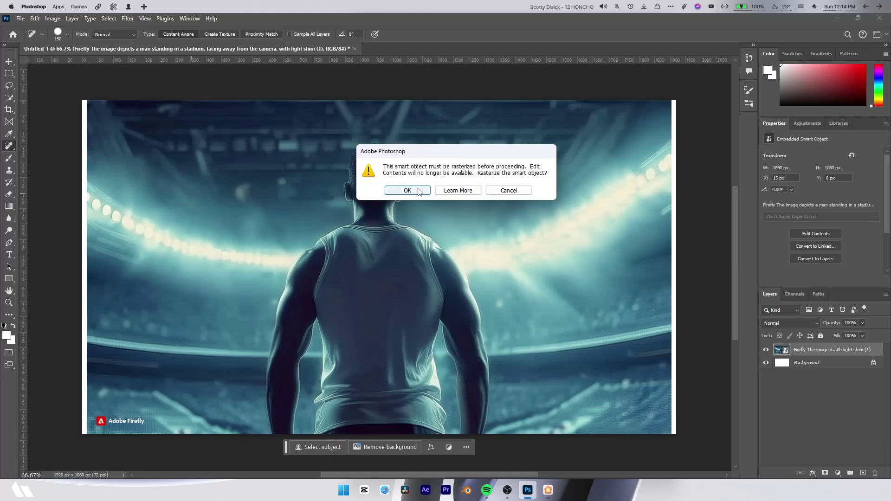
- Shrink the Remove tool's brush and paint out the white strip along the image's left edge and the Adobe Firefly watermark
right_click(12, 149)
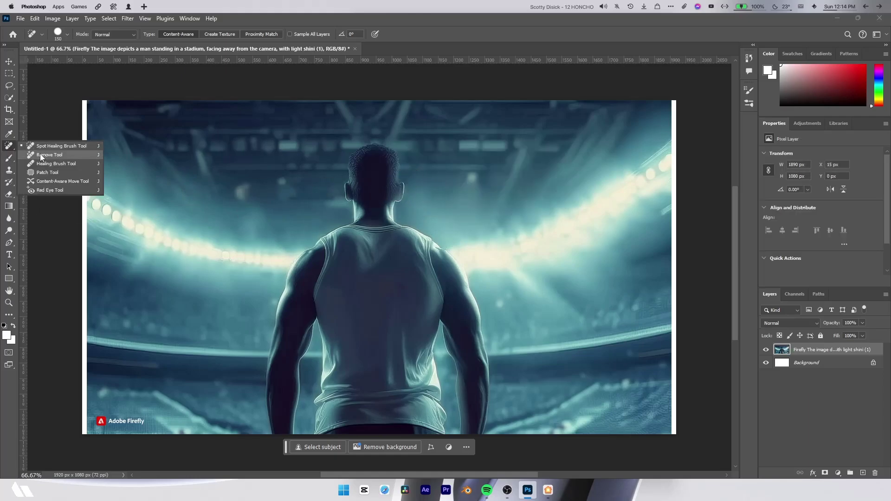
left_click(41, 154)
key("bracketleft")
key("bracketleft")
key("bracketleft")
key("bracketleft")
key("bracketleft")
key("bracketleft")
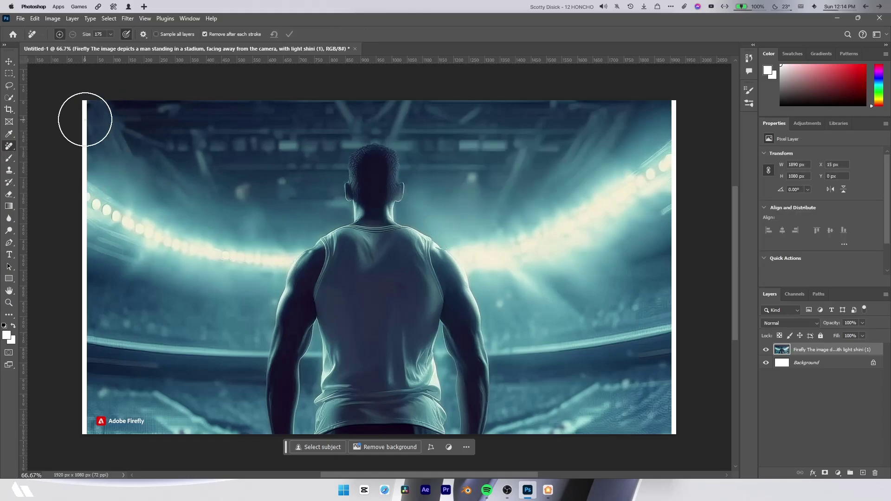
mouse_move(84, 111)
left_mouse_down()
mouse_move(91, 316)
mouse_move(80, 432)
mouse_move(138, 421)
left_mouse_up()
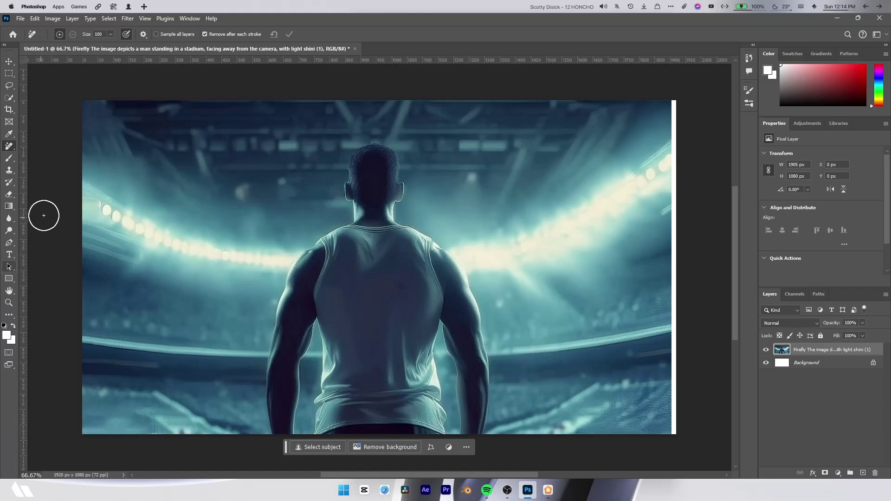
- Clean up the artifacts at the left end of the stadium lights with the Remove tool at size 100
left_click(91, 203)
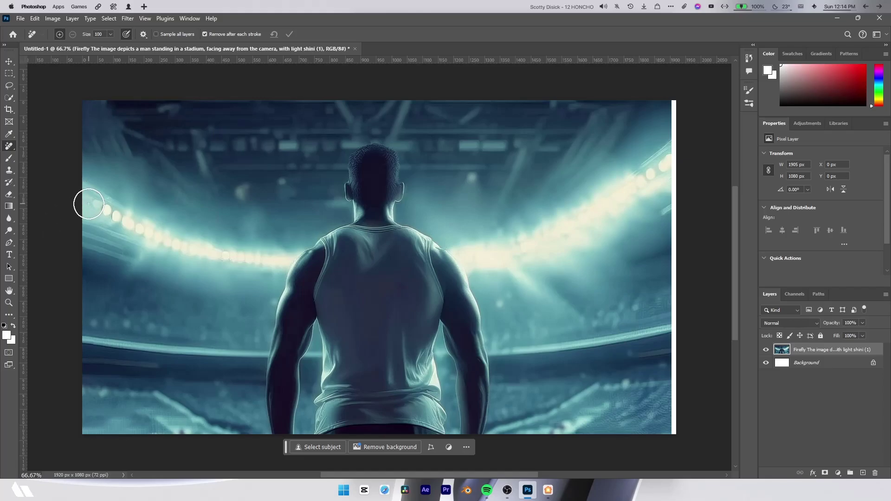
left_click(89, 203)
left_click(90, 206)
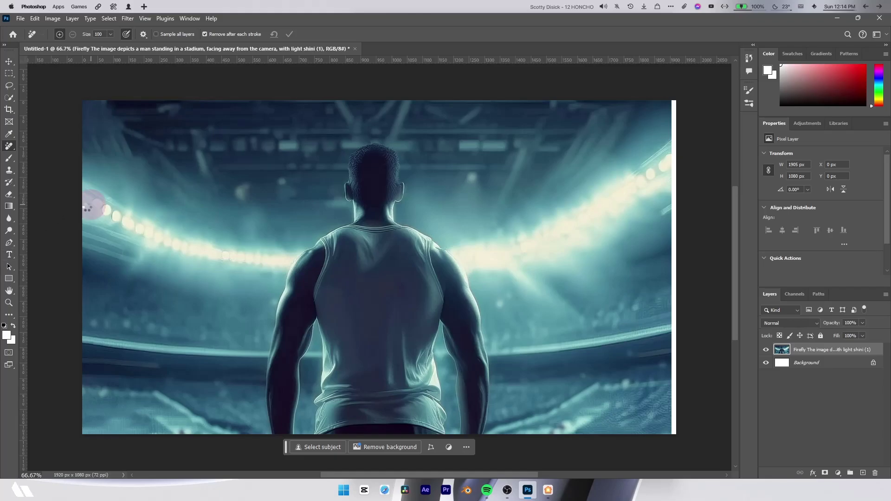
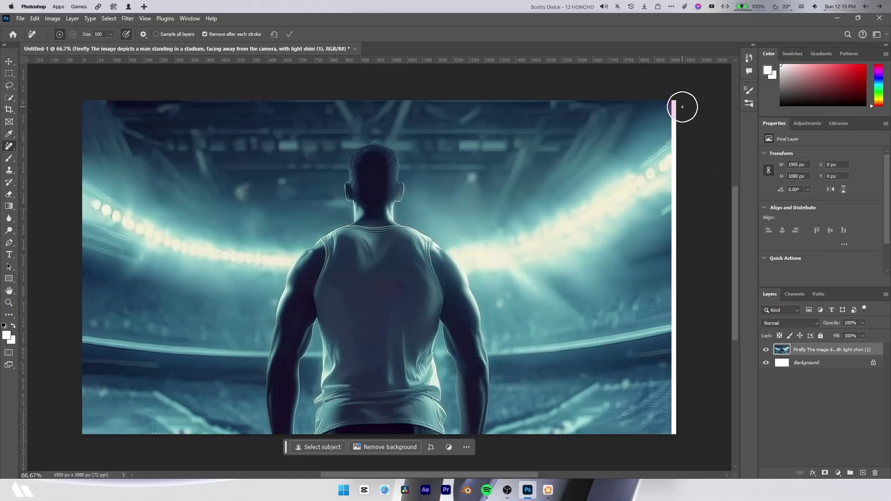
- Paint out the white strip along the image's right edge with the Remove tool at size 100, and deselect the layer
mouse_move(683, 107)
left_mouse_down()
mouse_move(675, 252)
mouse_move(683, 460)
left_mouse_up()
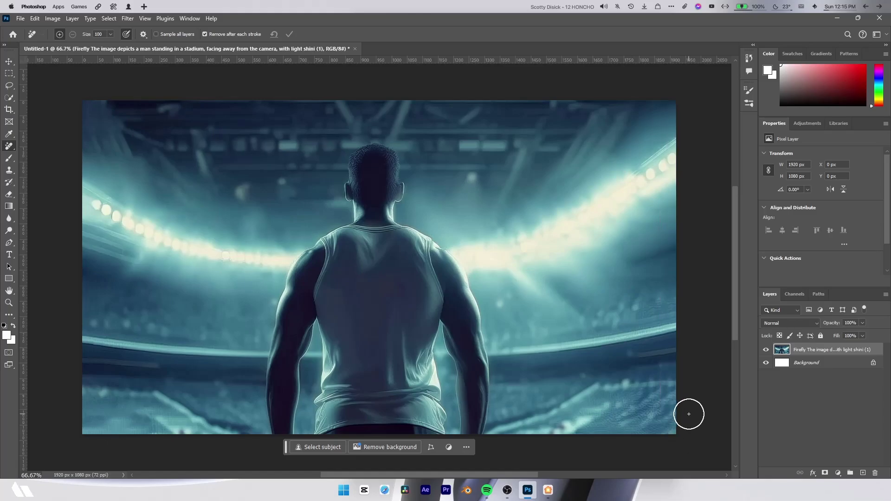
left_click(823, 386)
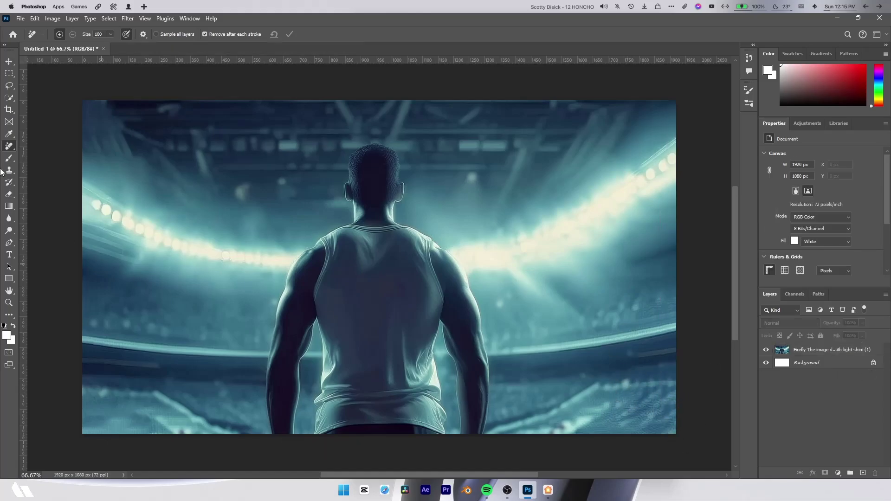
left_click(9, 64)
left_click(569, 312)
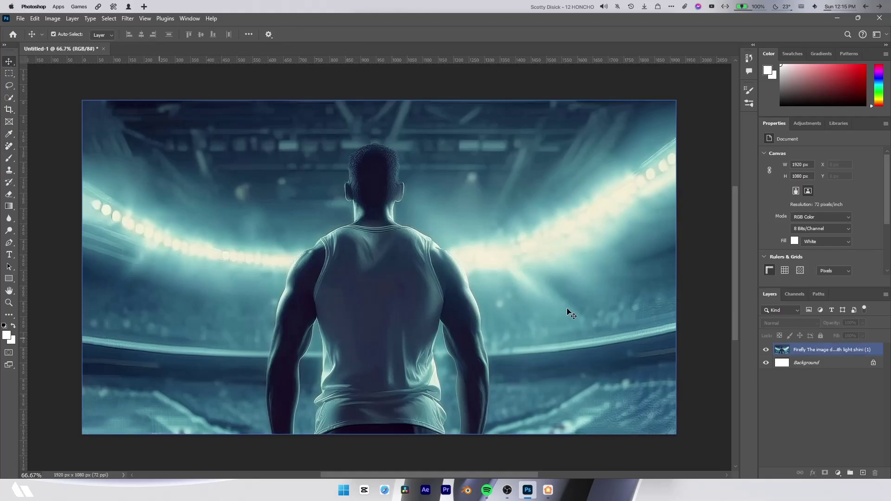
left_click(683, 283)
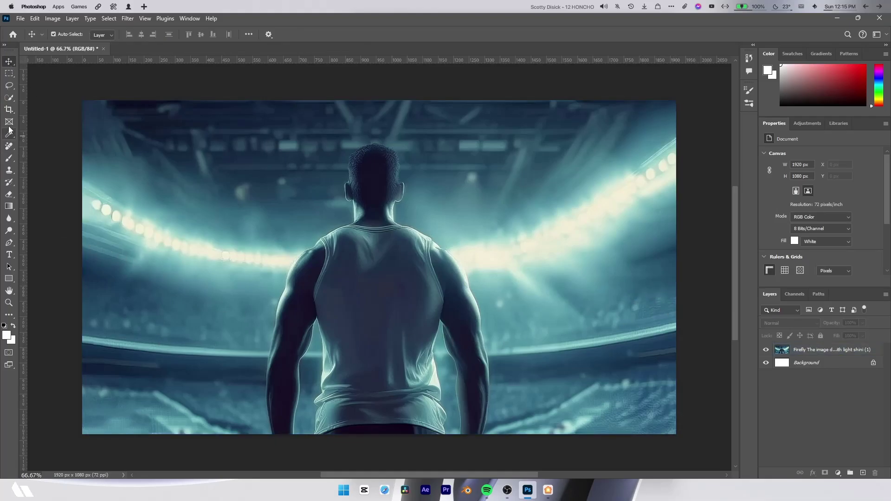
- Select the man on the Firefly image layer with the Object Selection tool
left_click(12, 101)
left_click(40, 99)
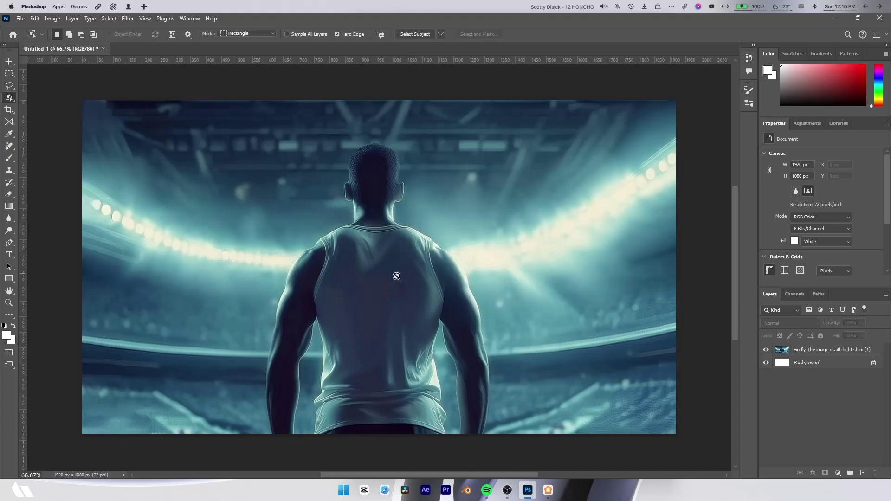
left_click(871, 348)
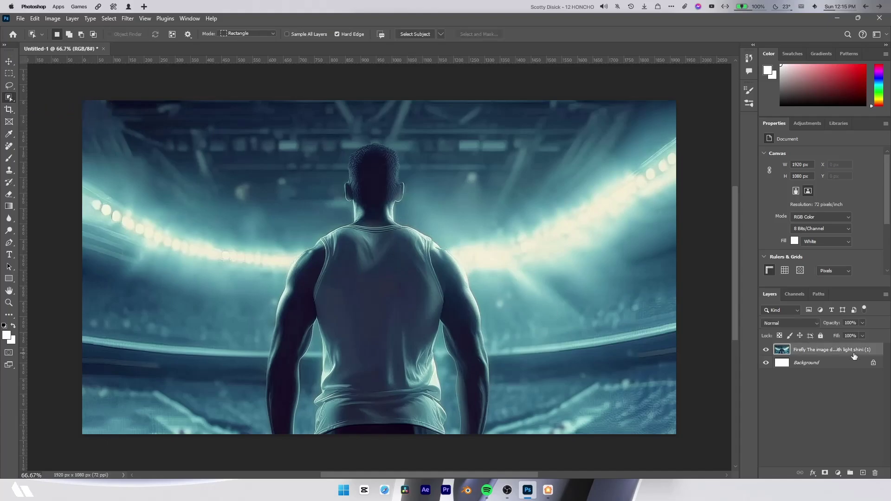
left_click(371, 275)
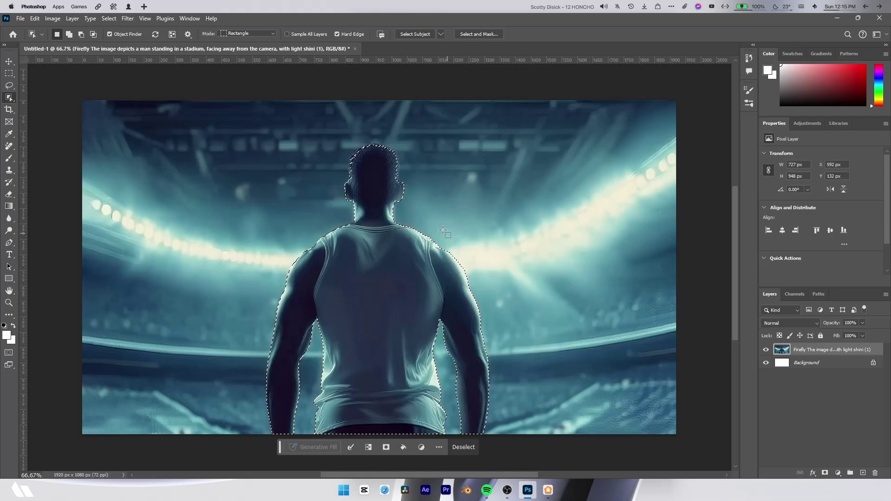
- Refine the selection around the man's hair with the Quick Selection tool at size 20, adding the missed hair and subtracting the excess background
key("z")
left_click_drag(370, 152, 438, 151)
key("w")
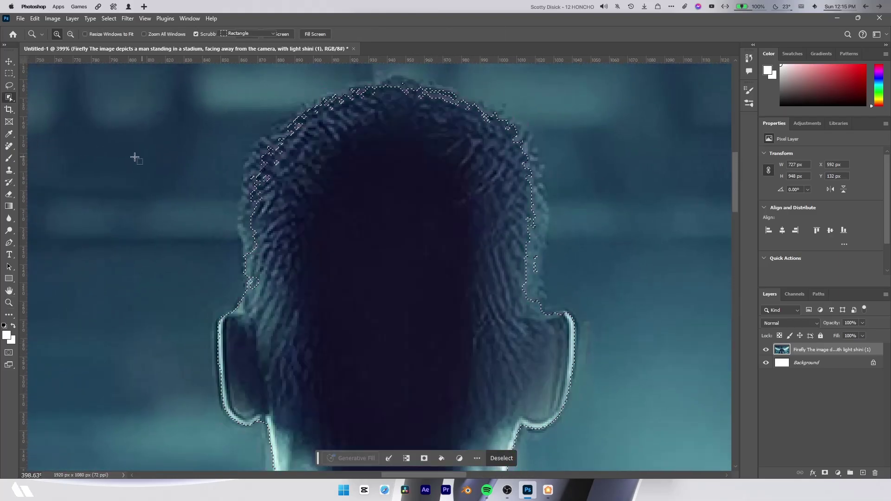
right_click(9, 97)
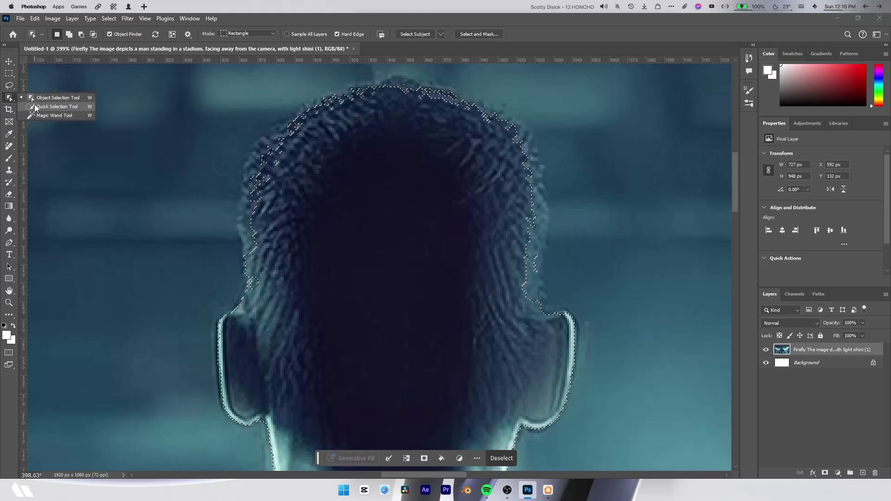
left_click(42, 103)
key("bracketleft")
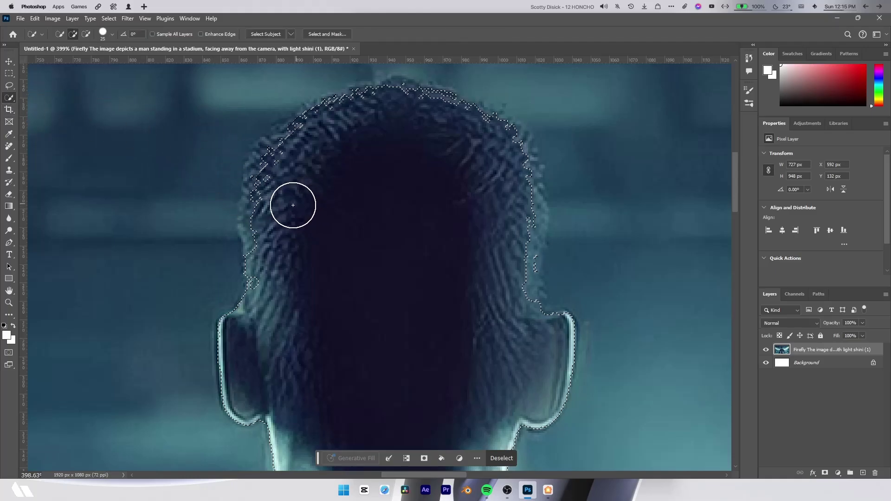
mouse_move(267, 270)
left_mouse_down()
mouse_move(262, 227)
mouse_move(277, 155)
mouse_move(344, 112)
left_mouse_up()
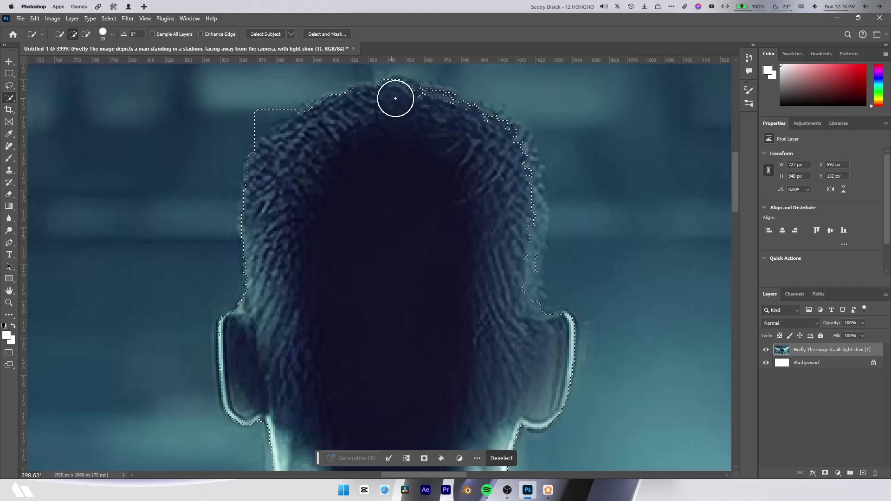
left_click_drag(425, 105, 484, 125)
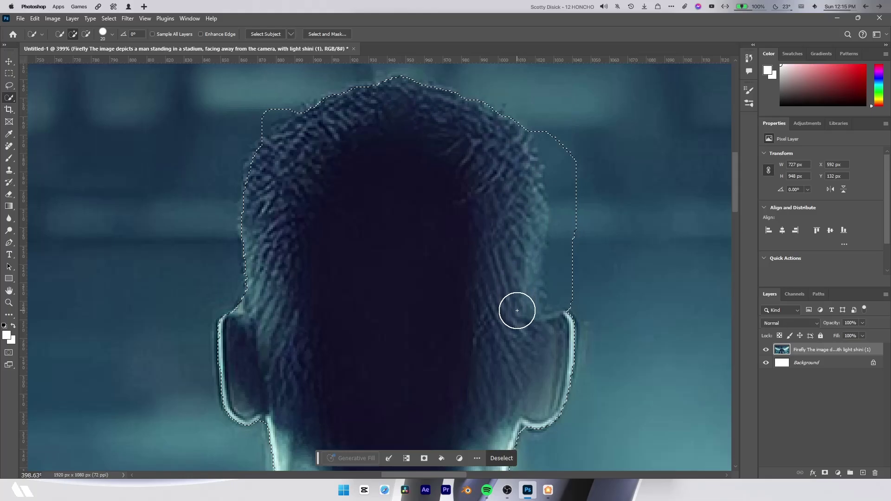
key("alt")
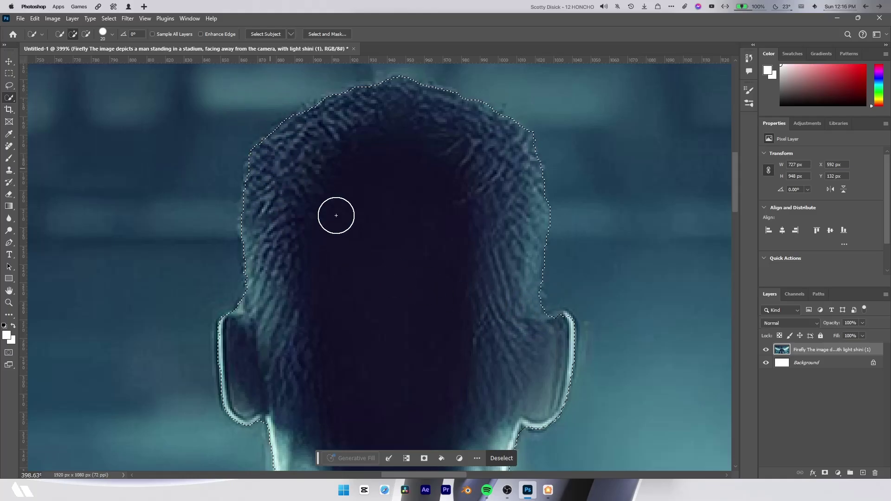
- Examine the selection outline around the man's shoulders, arms, shirt and neck for inaccuracies
left_click_drag(356, 278, 308, 116)
left_click_drag(332, 217, 279, 171)
scroll(279, 170, "down", 5)
scroll(279, 171, "right", 5)
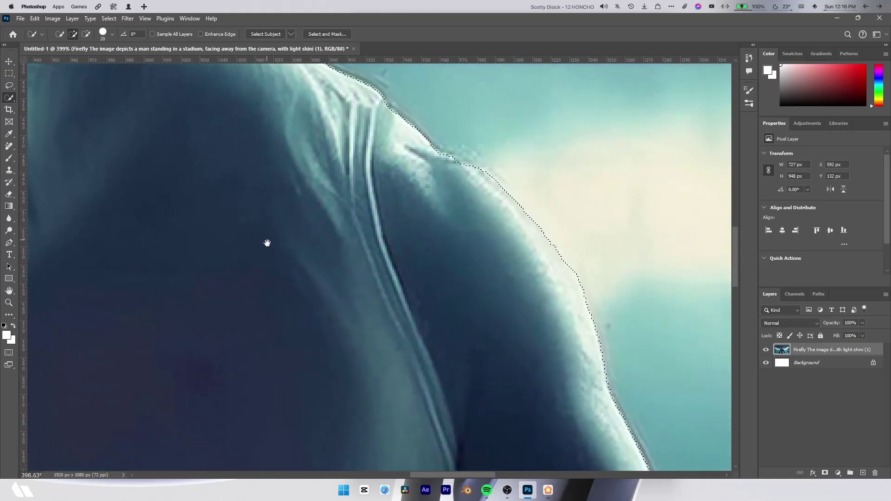
scroll(279, 153, "down", 10)
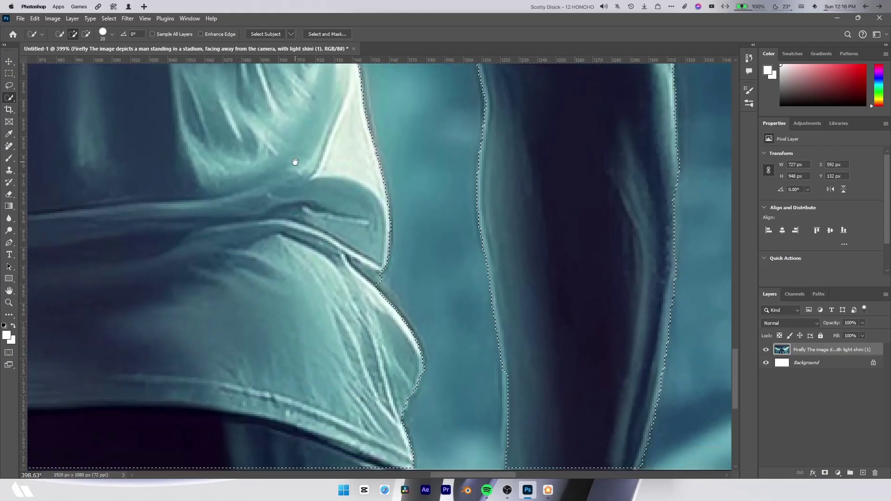
scroll(290, 195, "left", 15)
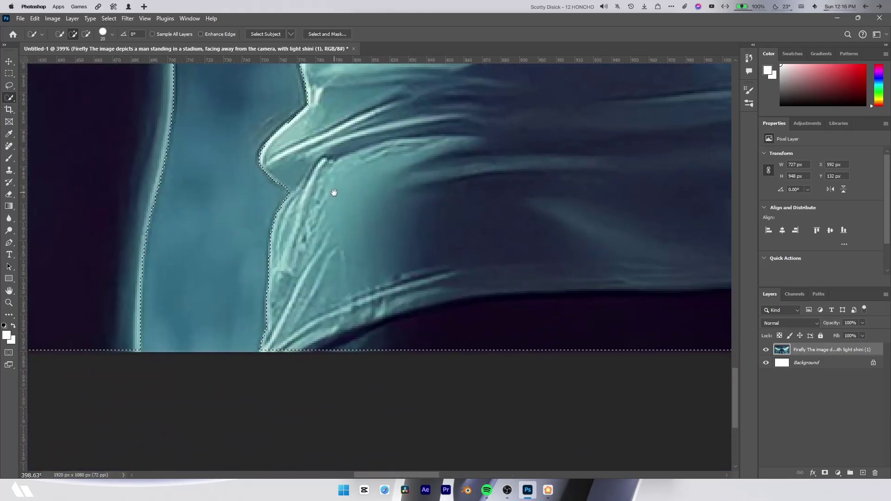
scroll(330, 191, "up", 2)
scroll(436, 243, "up", 10)
scroll(376, 284, "right", 3)
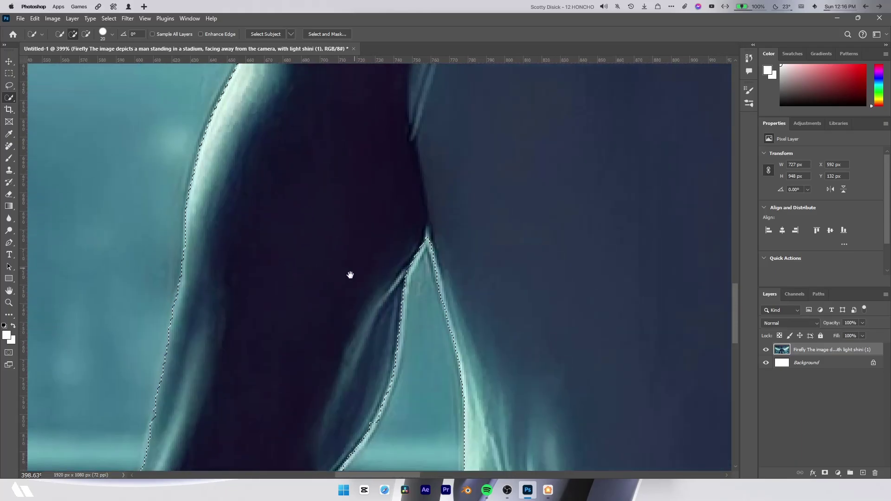
scroll(390, 252, "up", 8)
scroll(390, 252, "right", 10)
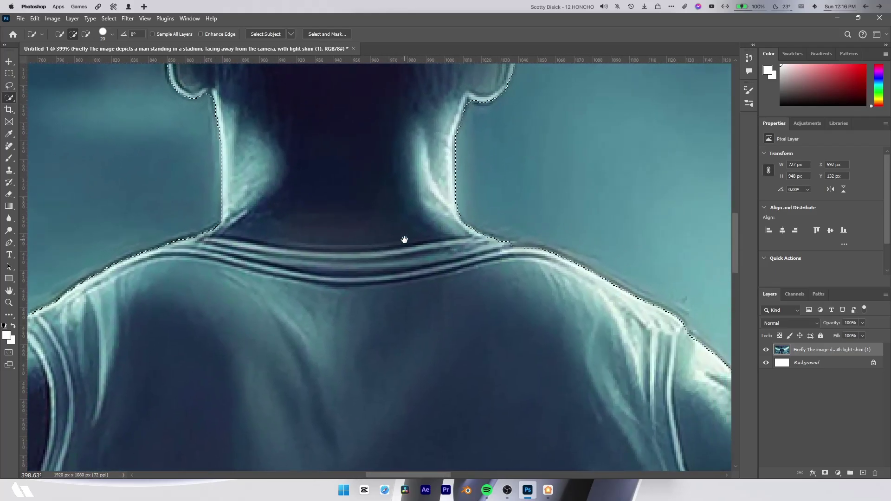
left_click_drag(404, 240, 323, 313)
key("z")
key("w")
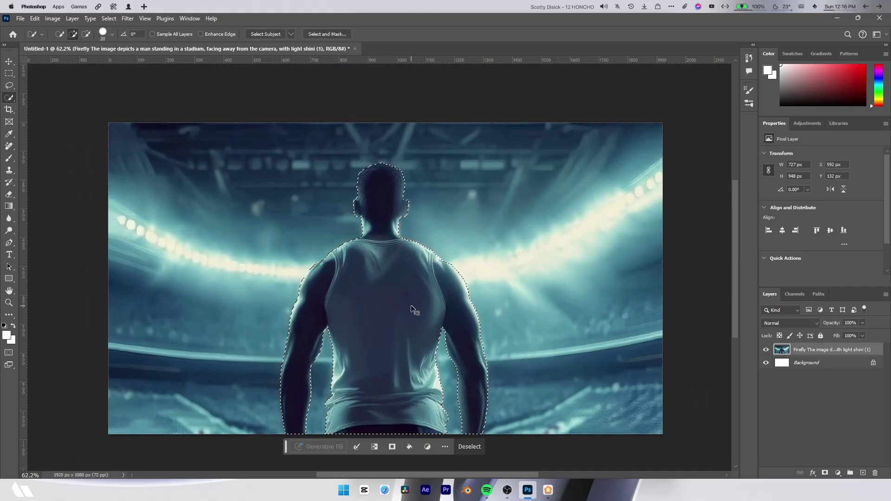
- Copy the selected man to a new layer and check the cutout by toggling the Firefly image layer's visibility
key("ctrl+j")
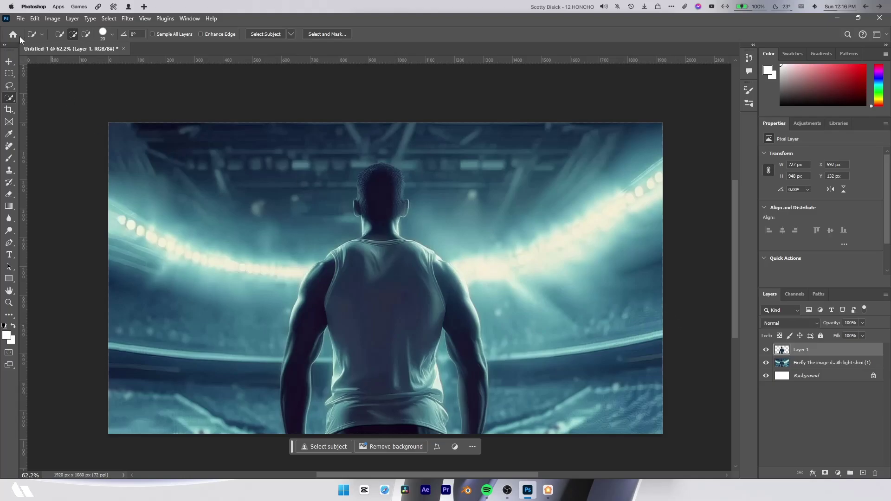
left_click(6, 65)
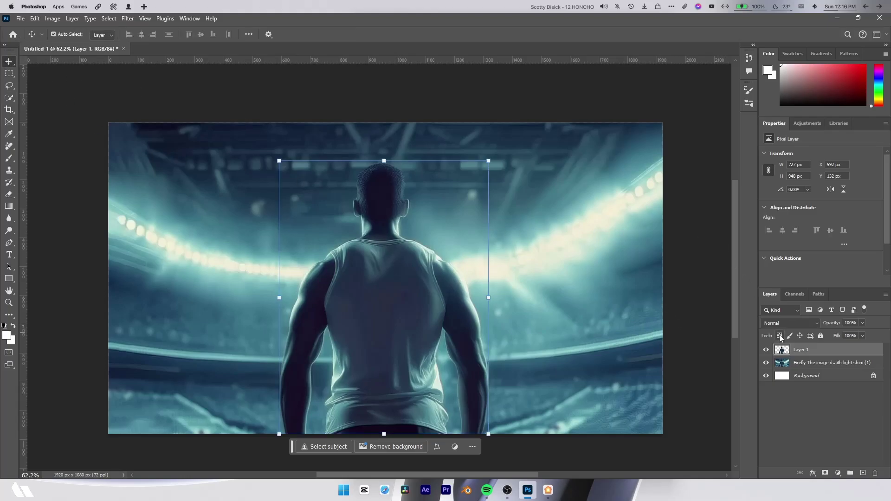
left_click(766, 363)
left_click(766, 363)
left_click(767, 363)
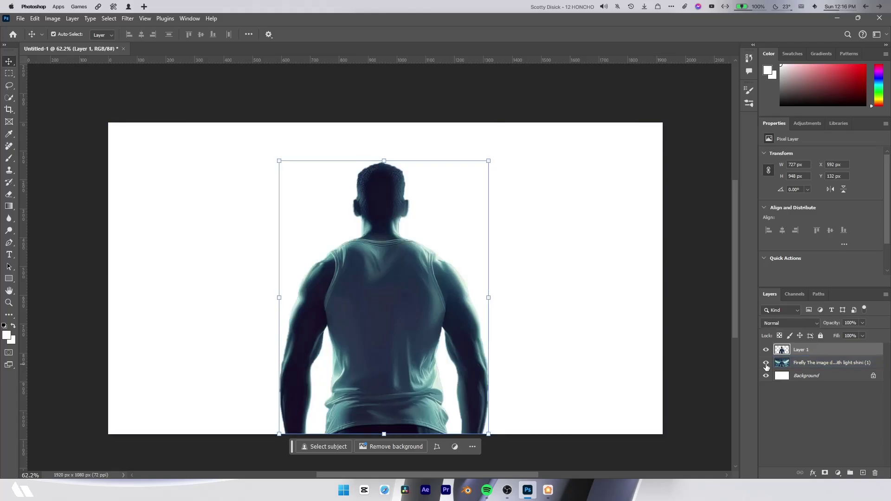
left_click(766, 364)
left_click(679, 277)
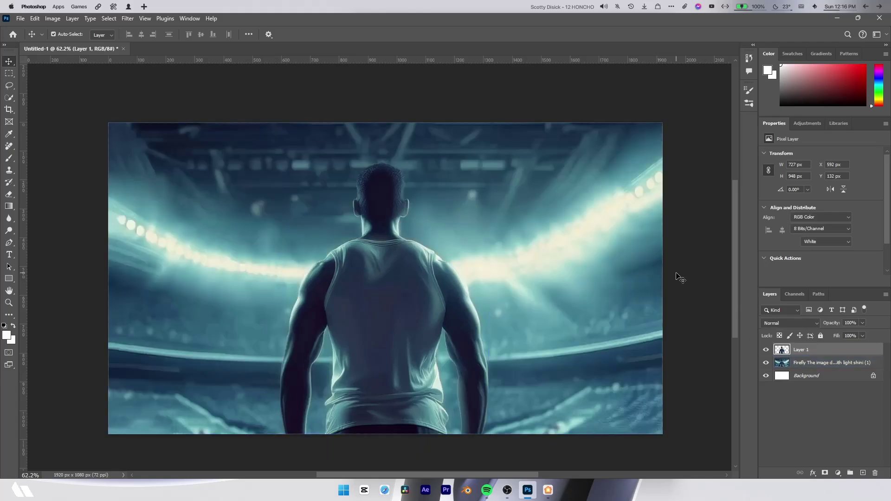
- Erase the man from the Firefly image layer with the Remove tool at size 100 and clean up the leftover stadium artifacts
left_click(444, 327)
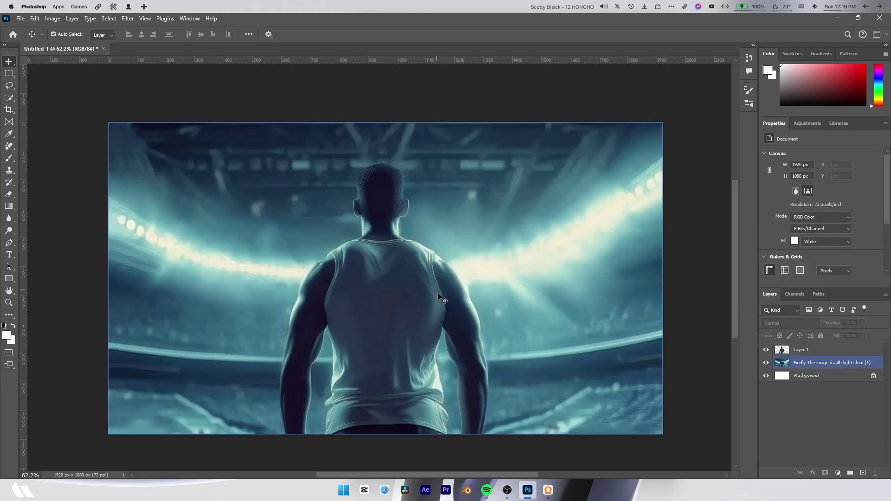
left_click(12, 97)
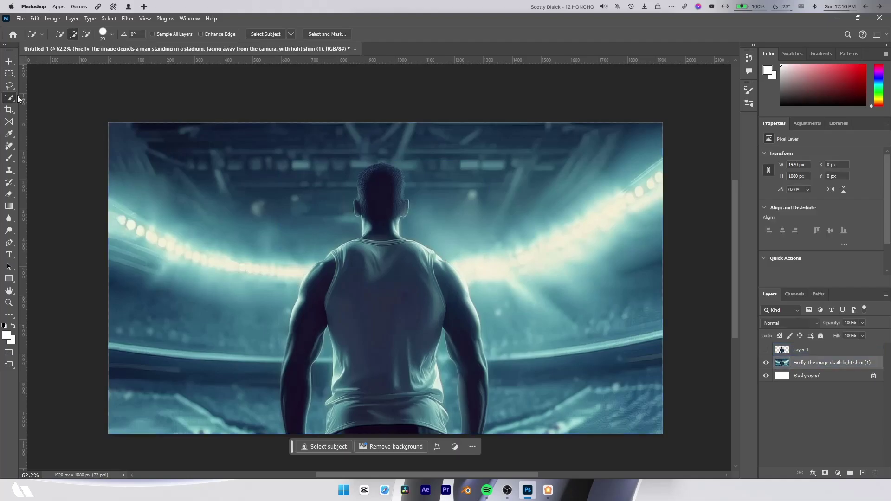
left_click(9, 146)
mouse_move(378, 165)
left_mouse_down()
mouse_move(368, 209)
mouse_move(382, 241)
mouse_move(303, 312)
mouse_move(325, 297)
mouse_move(398, 430)
mouse_move(450, 319)
mouse_move(453, 285)
mouse_move(366, 308)
mouse_move(404, 409)
left_mouse_up()
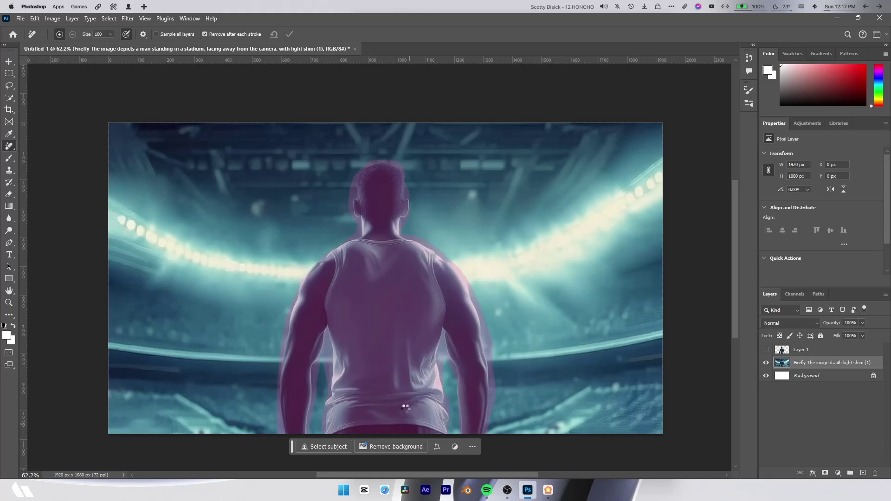
left_click_drag(336, 277, 405, 291)
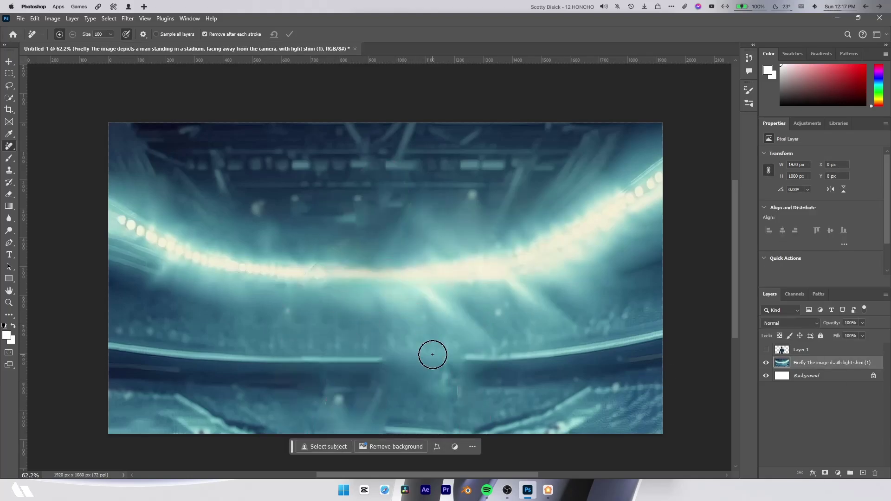
left_click_drag(432, 354, 390, 367)
left_click_drag(346, 403, 385, 412)
- Export the stadium background layer as a PNG into the tuto folder on drive E, keeping the suggested file name
key("v")
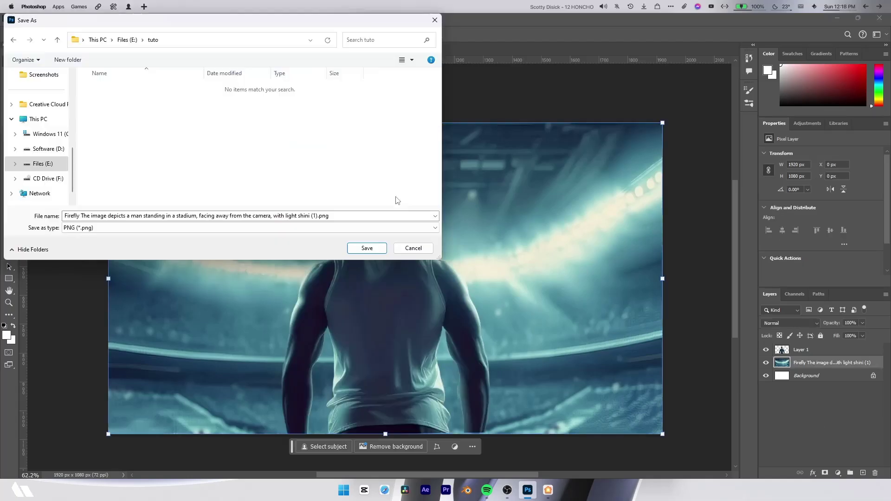
left_click(369, 246)
right_click(827, 357)
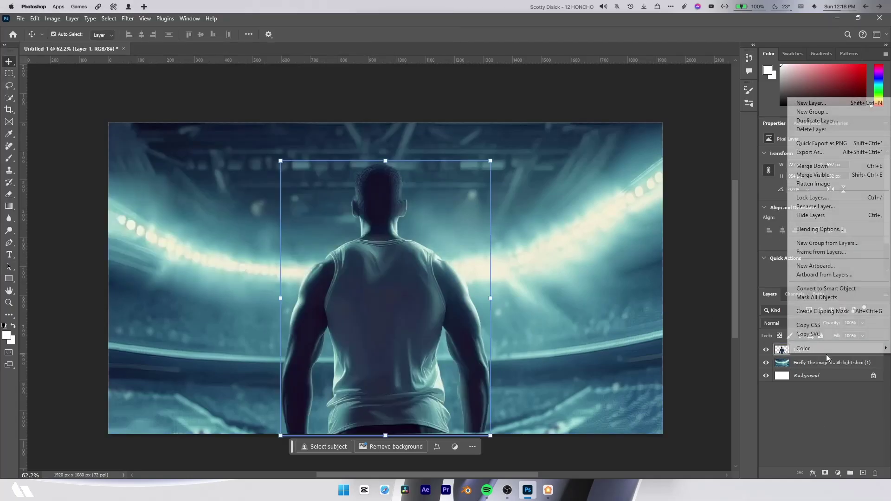
left_click(841, 152)
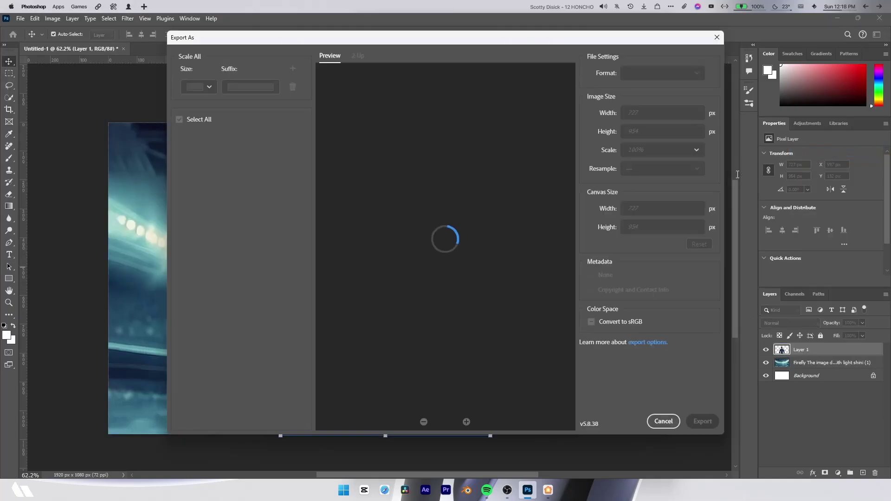
left_click(716, 38)
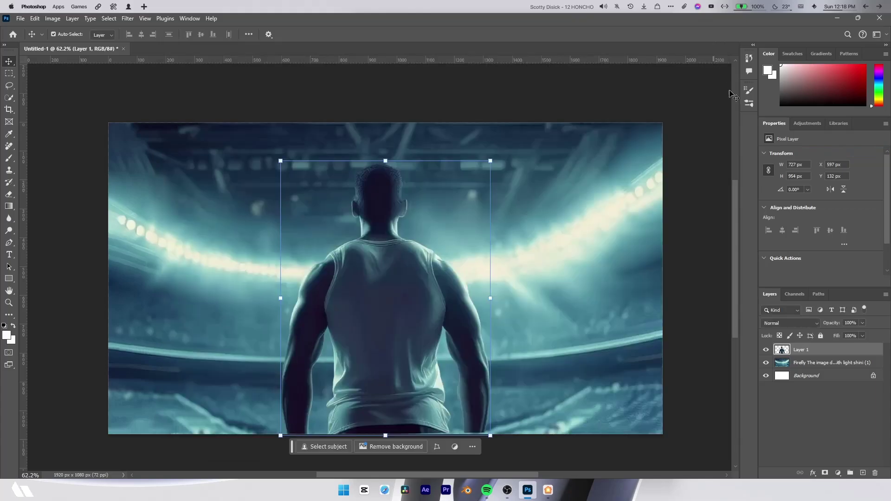
- Export Layer 1 with the cut-out man through Quick Export as PNG
right_click(820, 350)
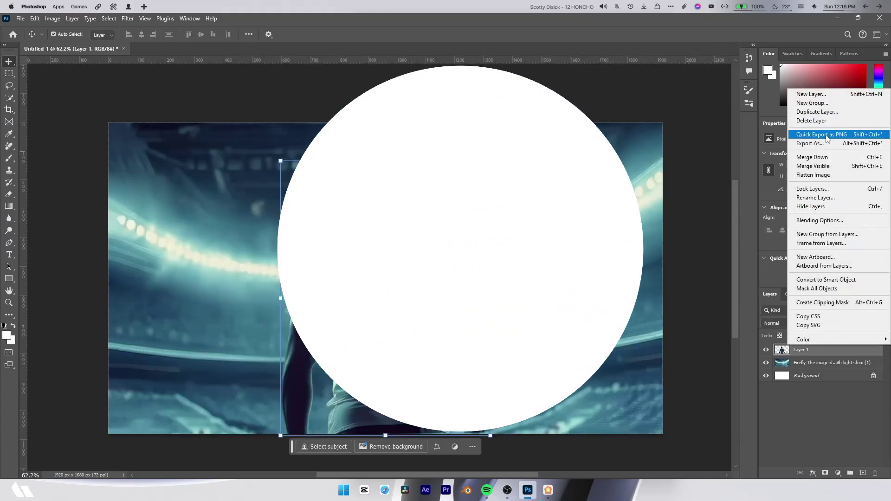
left_click(831, 134)
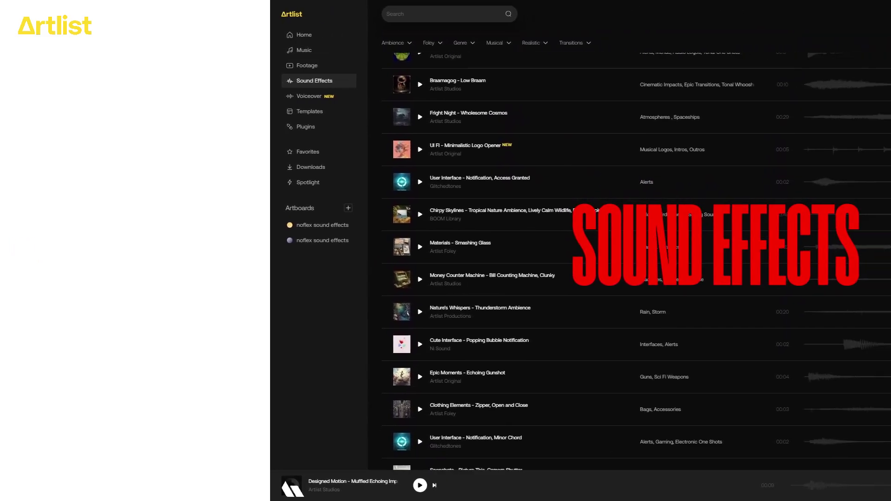
scroll(487, 255, "down", 3)
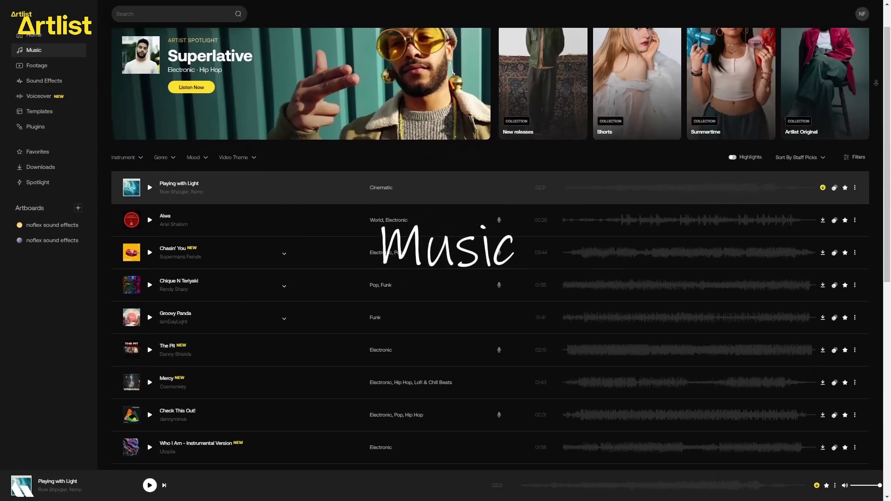
scroll(490, 279, "down", 3)
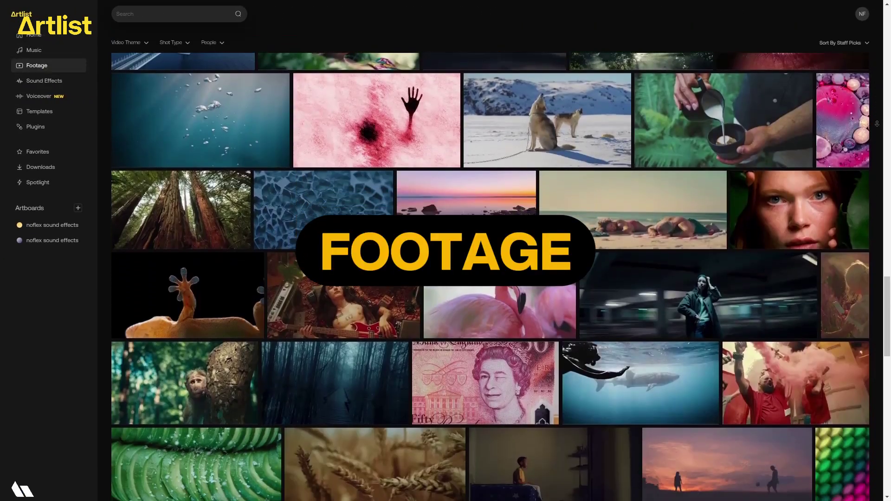
scroll(490, 278, "down", 2)
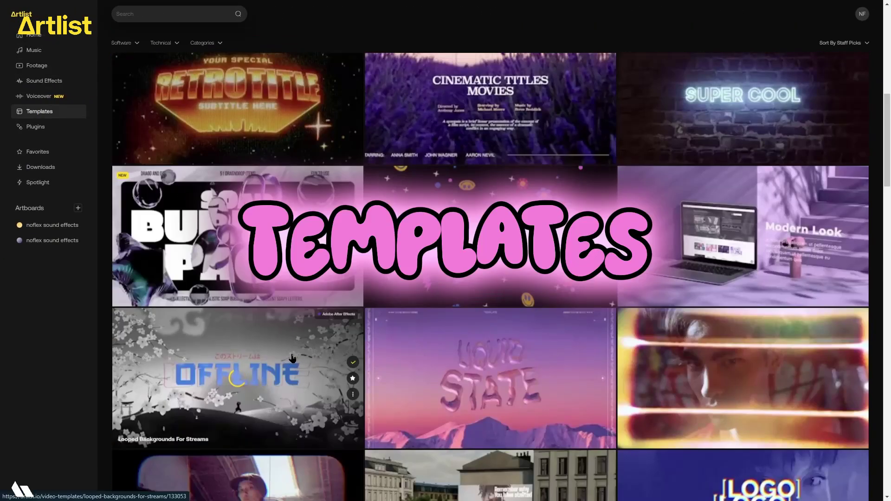
scroll(292, 358, "down", 6)
scroll(554, 327, "down", 2)
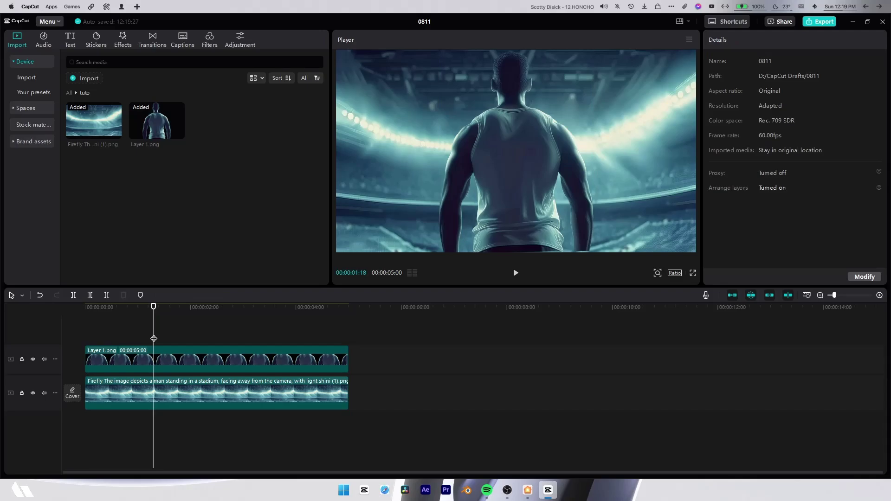
- Add a transform keyframe to Layer 1 at 2 seconds with scale 86% and Y position -156
left_click_drag(153, 332, 174, 332)
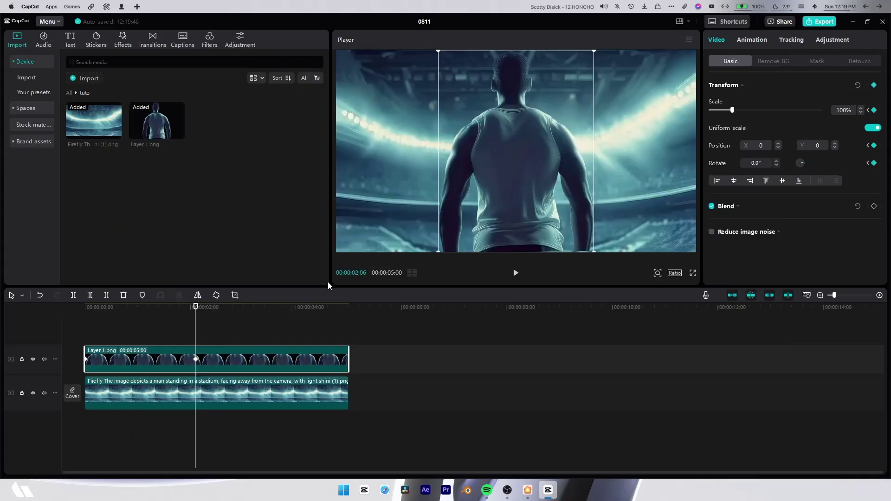
left_click_drag(196, 320, 191, 320)
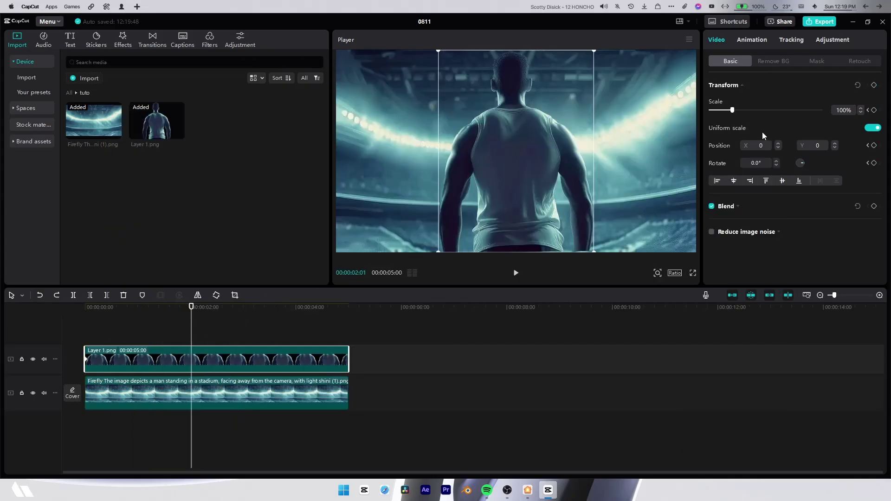
left_click(874, 87)
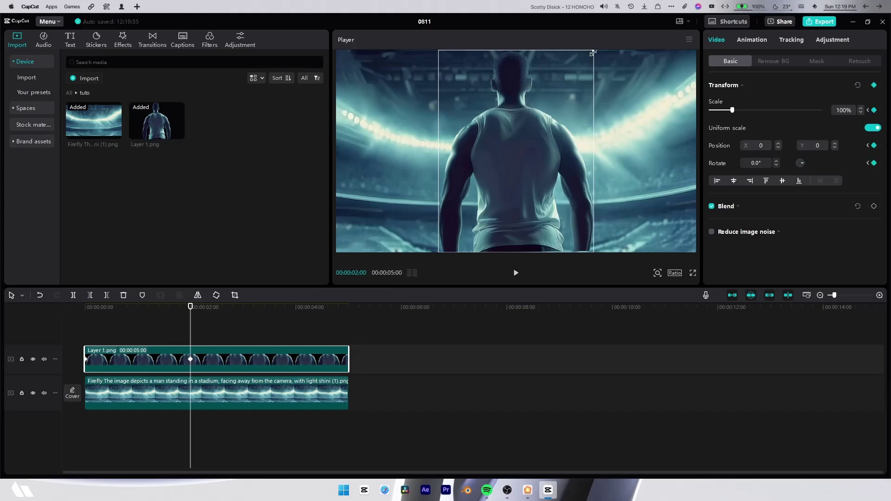
left_click_drag(593, 52, 581, 66)
left_click_drag(534, 125, 544, 146)
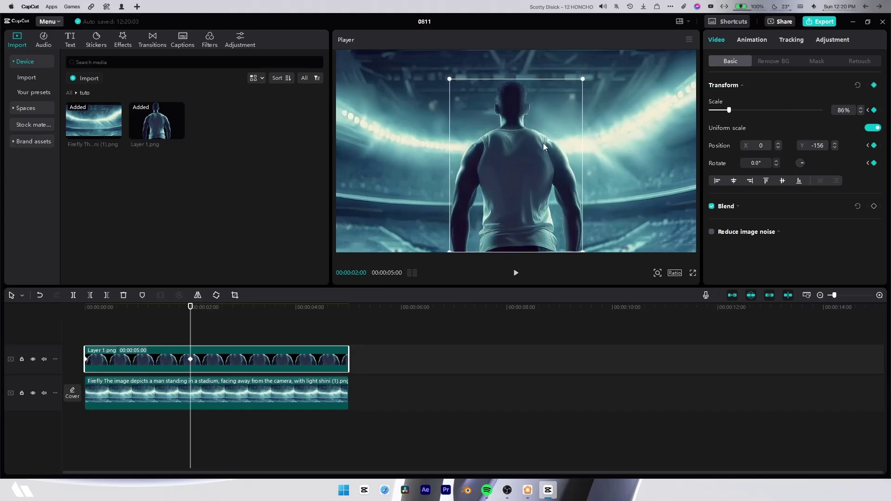
- Add transform keyframes to the stadium background clip at 0 and 2 seconds
left_click_drag(191, 338, 69, 356)
left_click(161, 392)
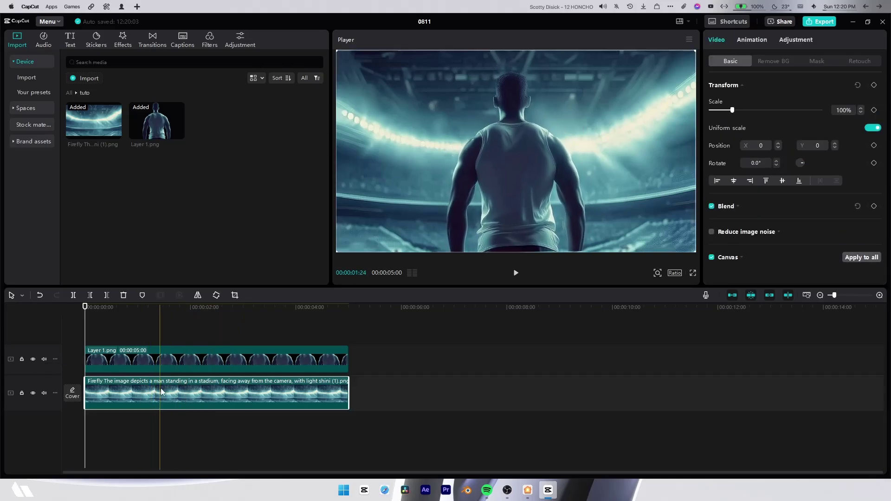
left_click(874, 86)
left_click_drag(160, 374, 189, 337)
left_click(194, 350)
left_click(169, 390)
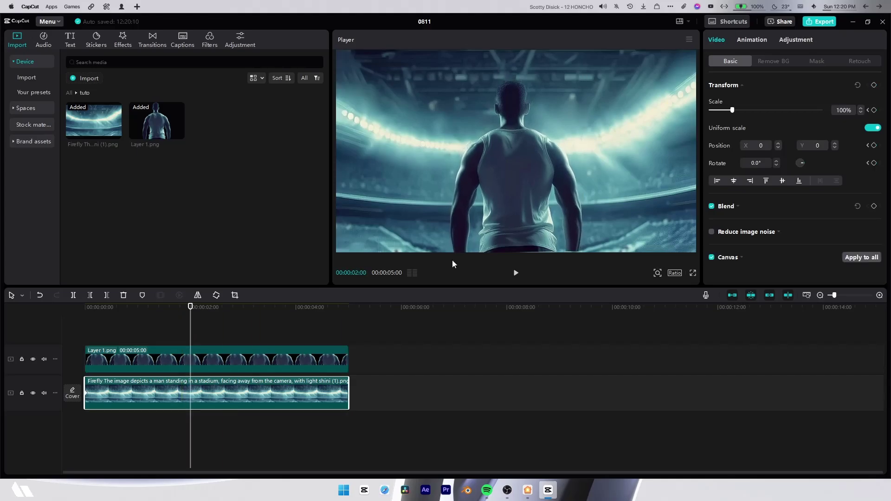
- Enlarge the stadium background at its first keyframe, shift it vertically so it fills the frame, and scrub through the motion
left_click(85, 336)
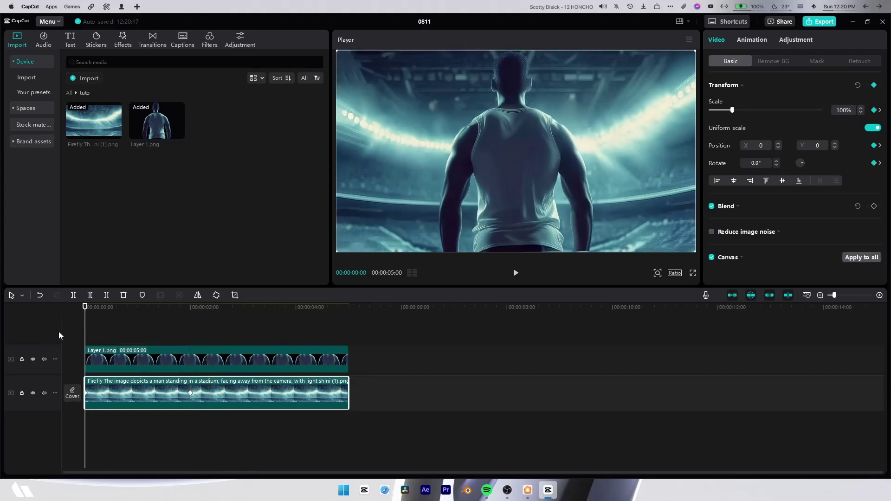
left_click_drag(739, 111, 741, 111)
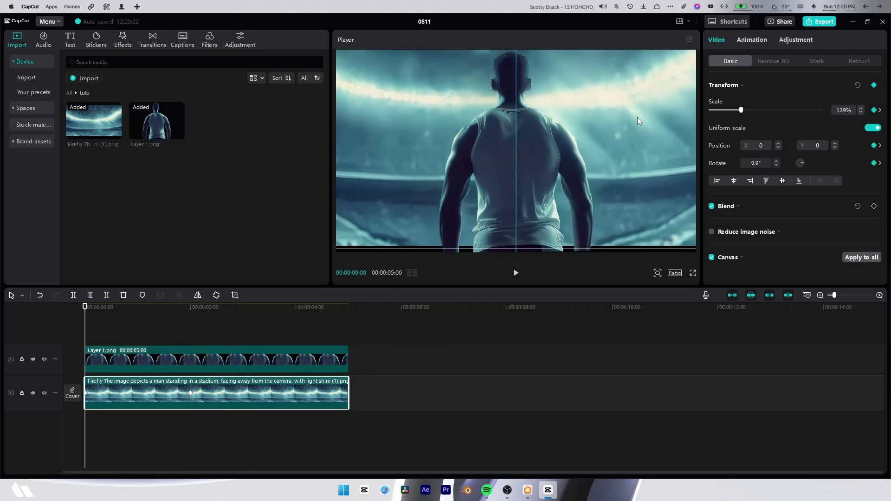
left_click_drag(638, 122, 638, 119)
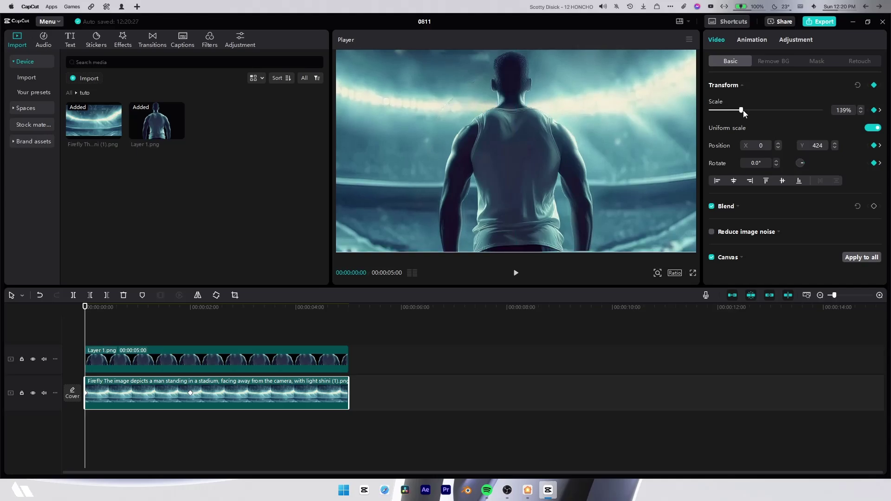
left_click(862, 113)
left_click(861, 113)
left_click(861, 113)
left_click(860, 113)
left_click(860, 113)
left_click(860, 114)
left_click(859, 113)
left_click(859, 113)
left_click(860, 113)
left_click_drag(654, 182, 654, 196)
left_click(63, 344)
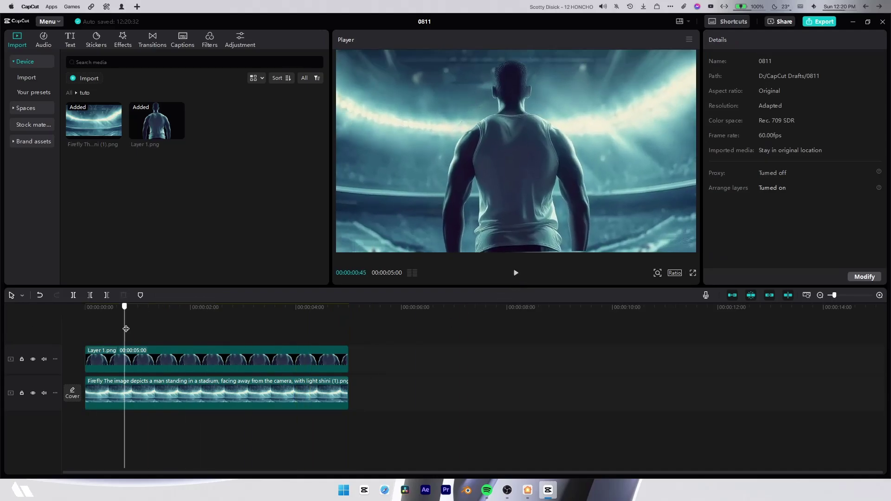
left_click_drag(208, 335, 185, 339)
- Show the stadium background clip's keyframe graphs and apply the Ease Out 3 curve to its scale and position keyframes
right_click(203, 395)
left_click(241, 444)
left_click(343, 375)
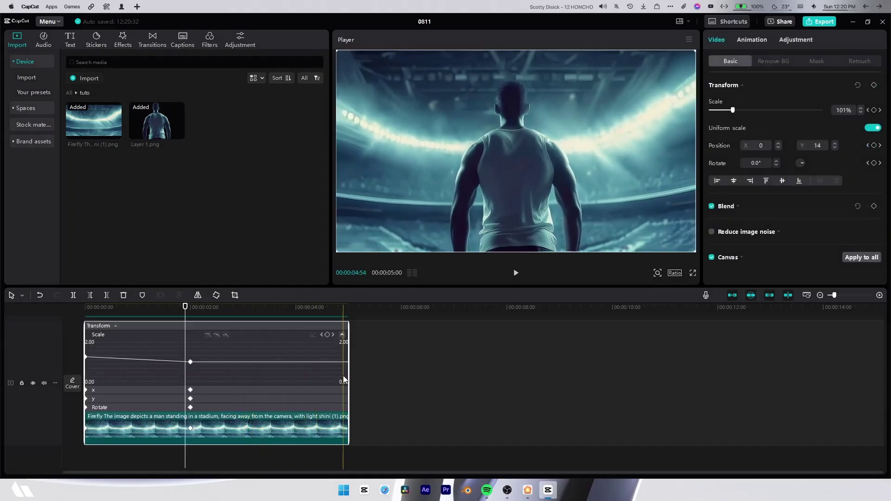
scroll(160, 377, "up", 1)
left_click(190, 385)
left_click(313, 357)
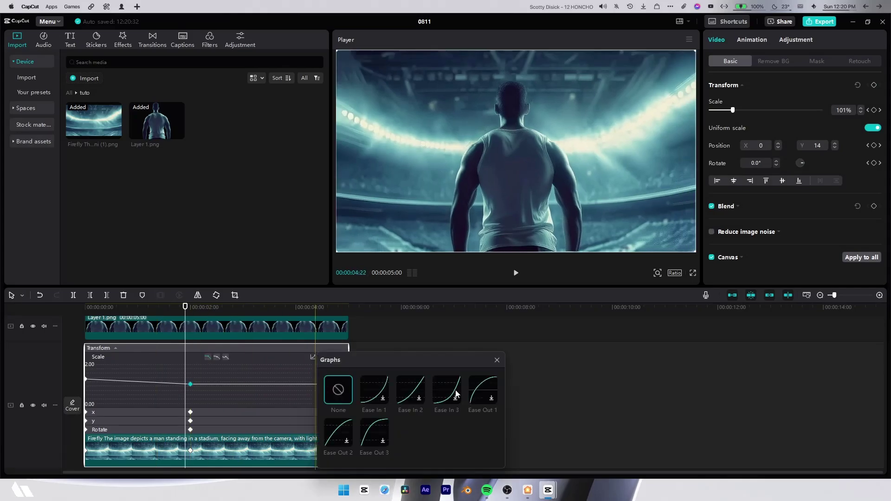
left_click(497, 360)
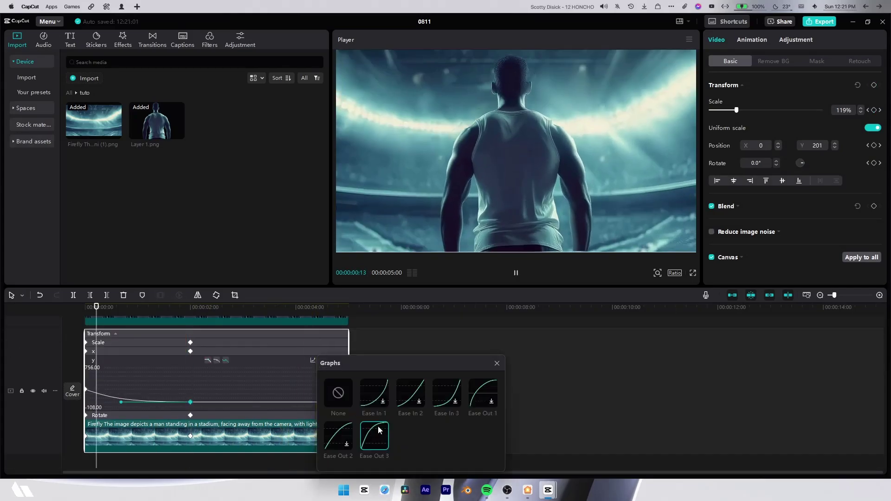
left_click(240, 417)
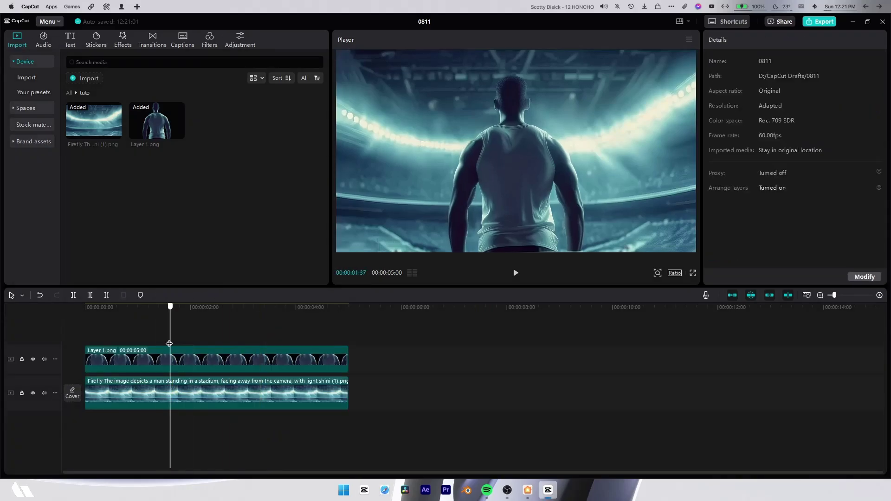
- Apply the Ease Out 3 curve to Layer 1's position keyframes, comparing it with Ease Out 1
left_click(191, 365)
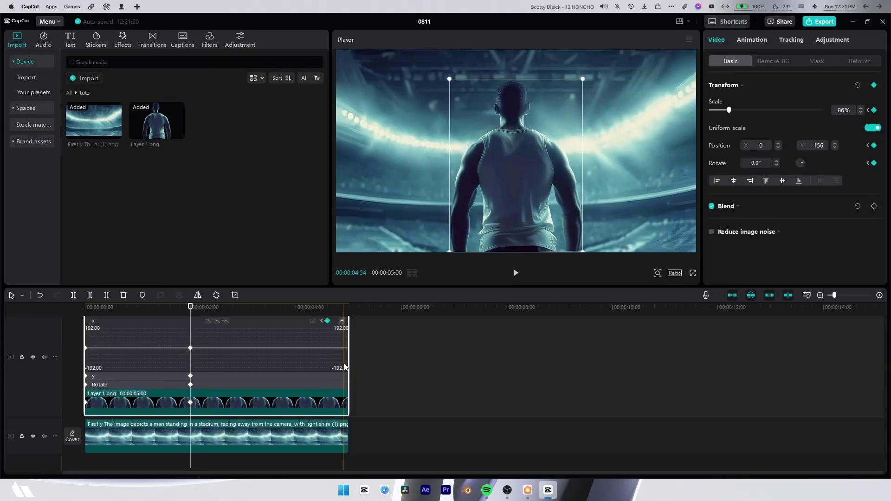
key("space")
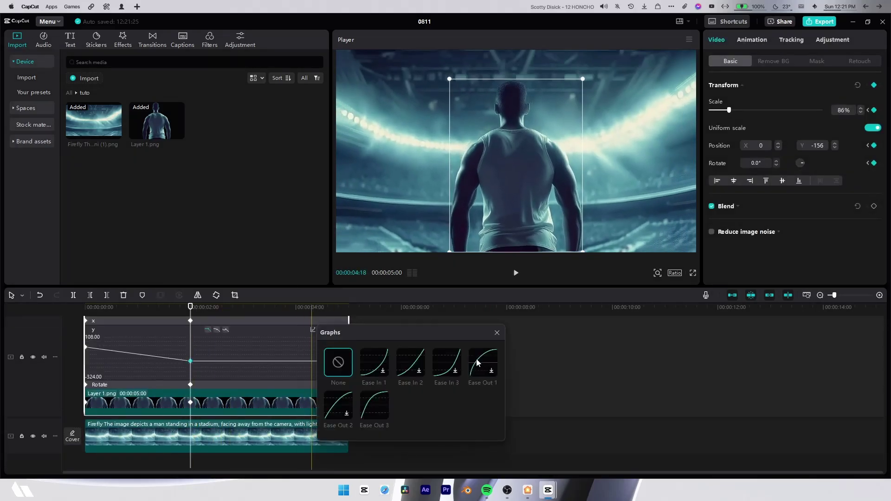
left_click(486, 377)
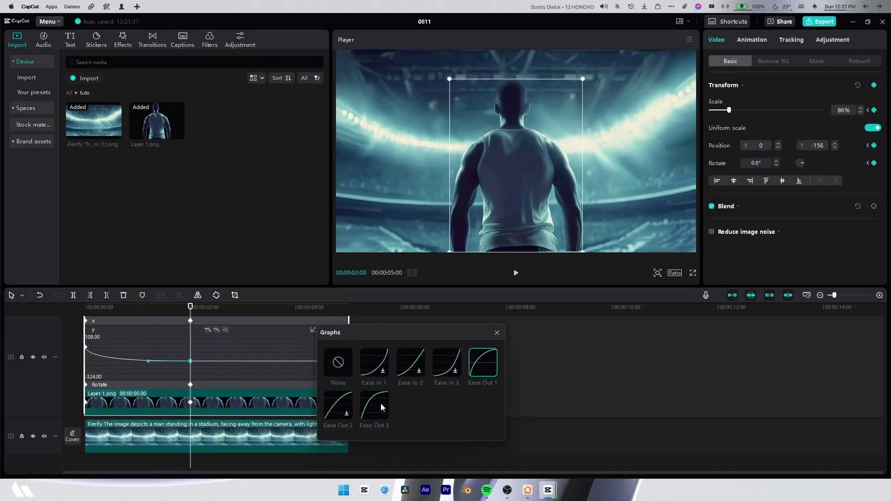
left_click(381, 403)
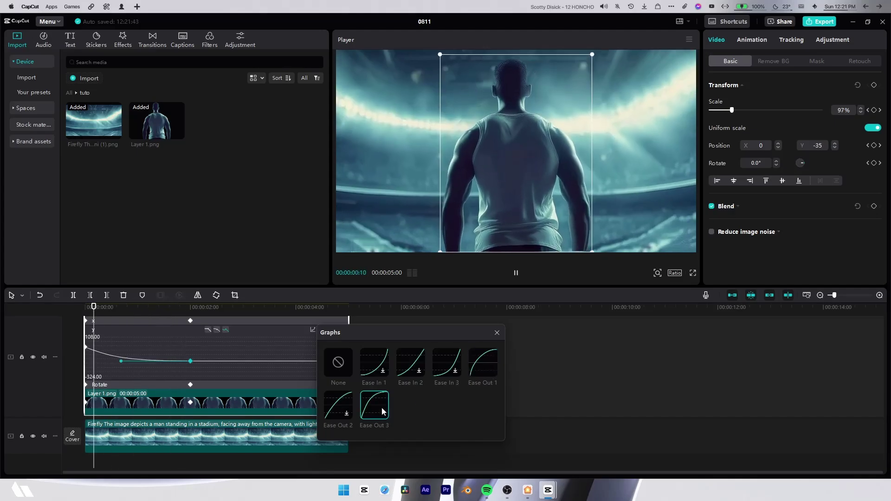
left_click(496, 332)
- Hide the keyframe graphs and play the eased camera move from the beginning
left_click(266, 435)
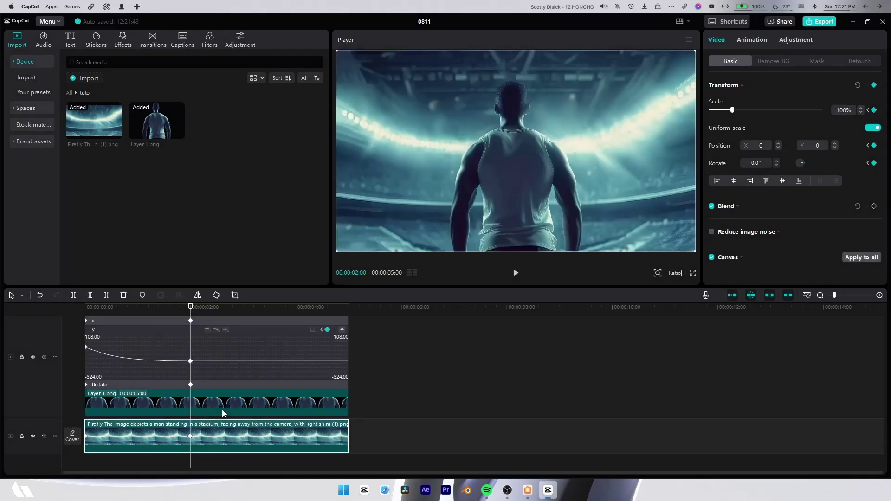
right_click(223, 409)
left_click(269, 444)
left_click(184, 330)
left_click_drag(185, 330, 85, 320)
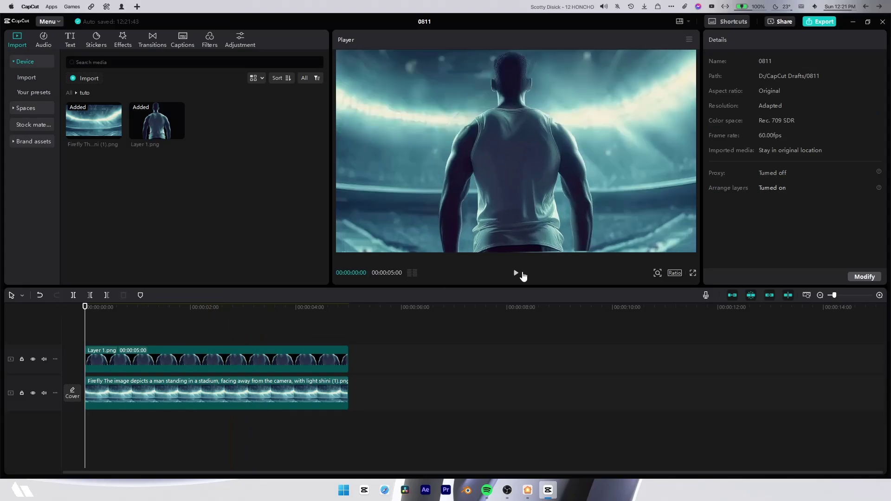
left_click(522, 275)
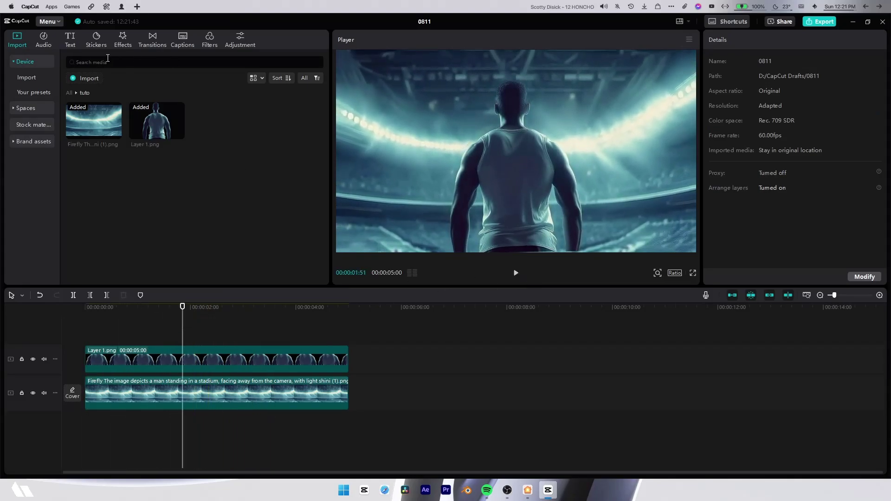
- Import white line.png and place it on a new track above Layer 1
left_click(24, 127)
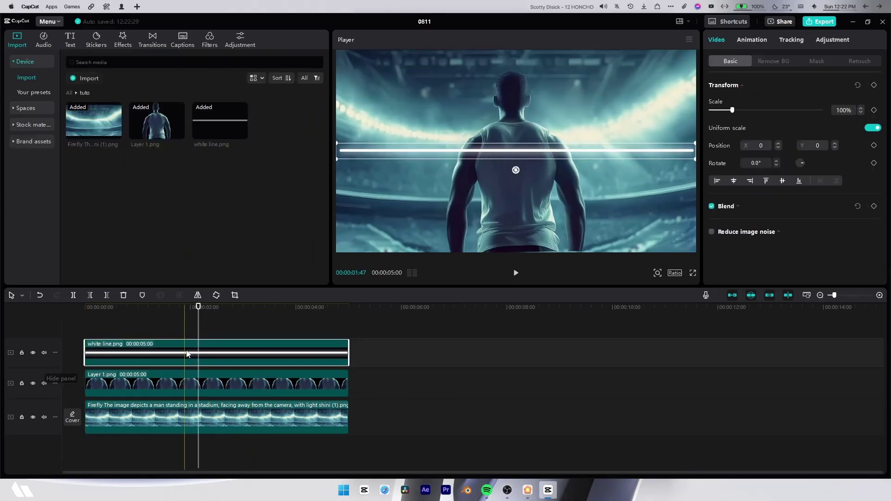
left_click(183, 336)
left_click(186, 353)
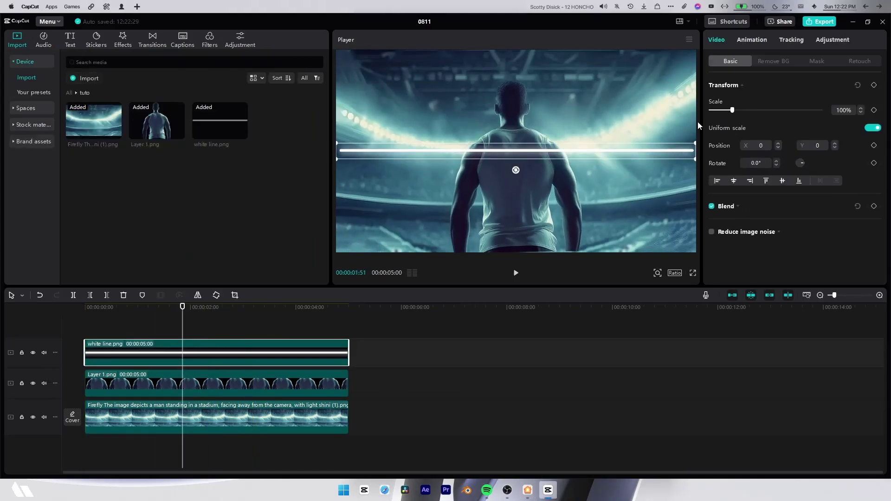
- Scale the white line to 71% and position it across the man's lower back at Y -702
left_click_drag(733, 110, 725, 111)
left_click_drag(622, 167, 622, 229)
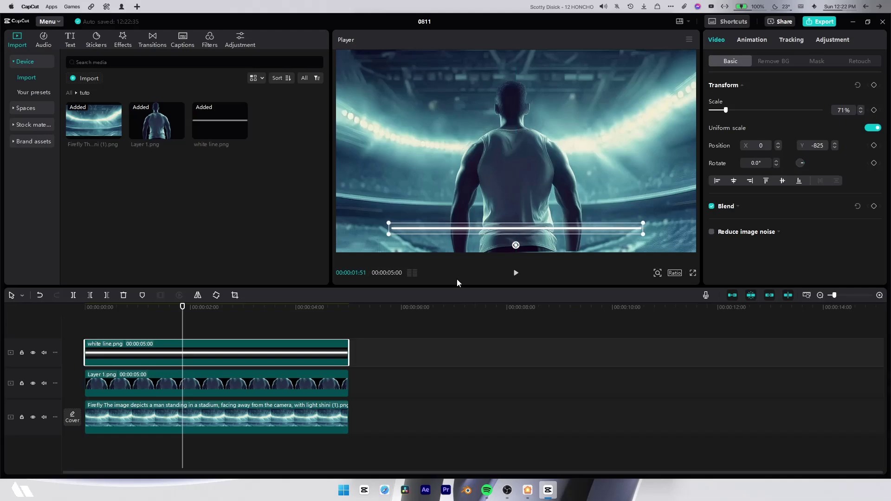
left_click(165, 336)
left_click(198, 353)
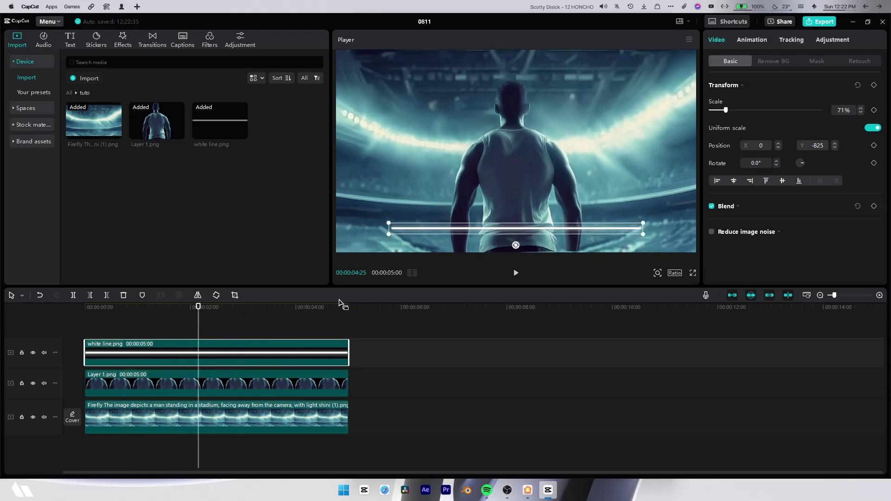
left_click_drag(523, 228, 526, 217)
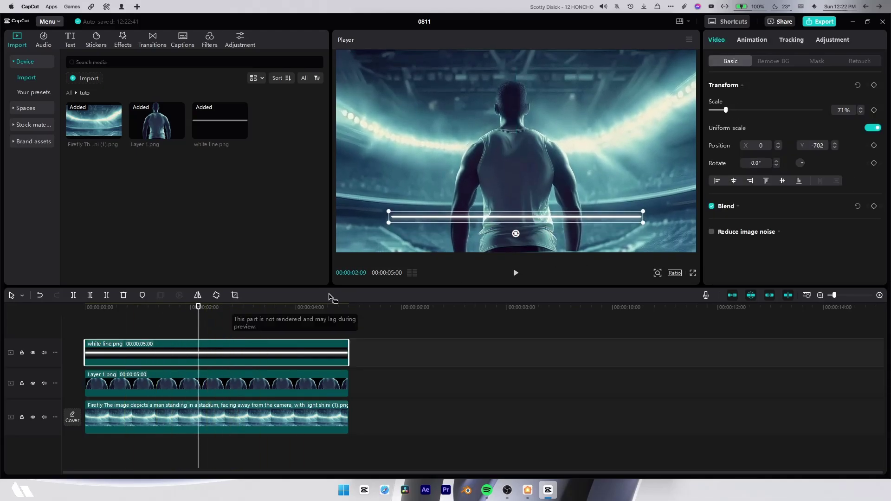
- Apply a Mirror mask to the white line with rotation 90°, size 1 and feather 100
left_click(817, 60)
left_click(796, 112)
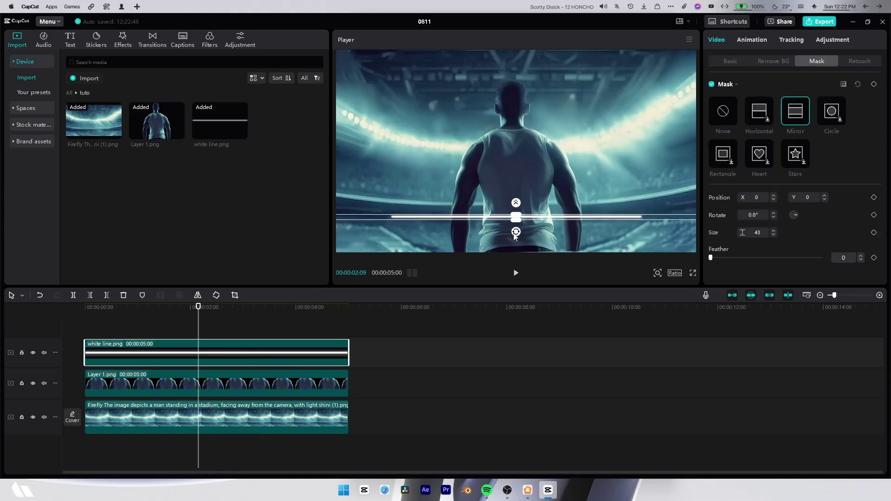
mouse_move(515, 232)
left_mouse_down()
mouse_move(453, 215)
mouse_move(655, 218)
mouse_move(523, 228)
left_mouse_up()
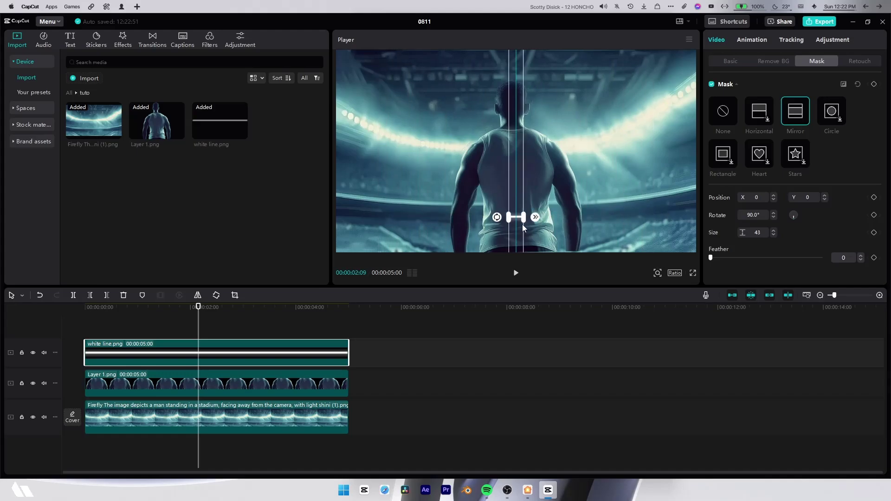
- Keyframe the line's mask from size 1 at about 1.5 seconds to size 2641 at 00:00:02:54, undoing the stray horizontal shift
left_click(204, 339)
left_click_drag(183, 333, 164, 338)
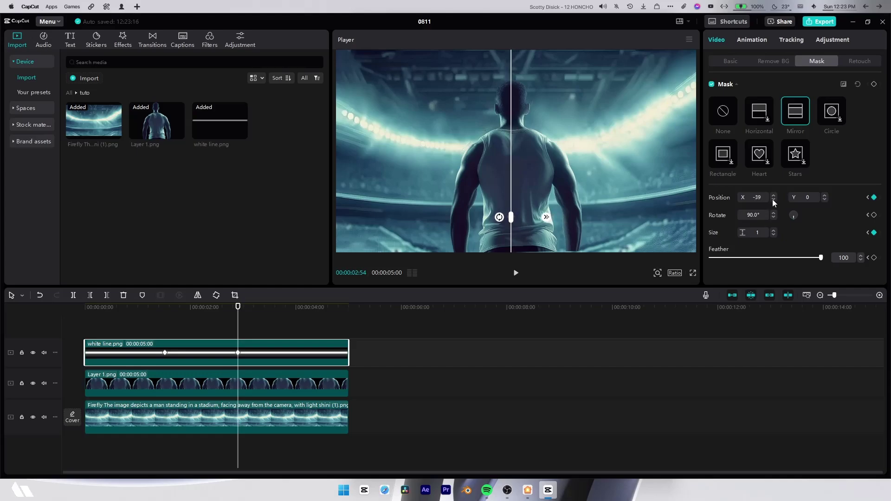
key("ctrl+z")
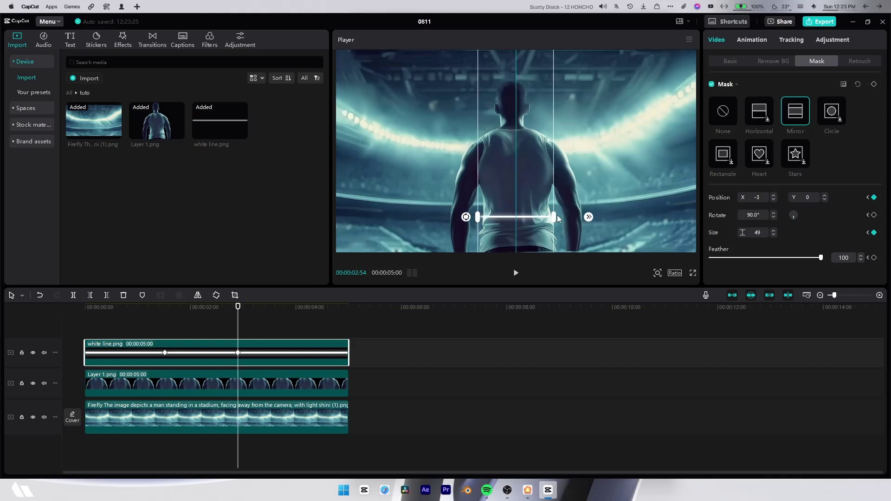
- Show the white line's mask keyframes and expand the Sizey graph with its second keyframe selected
left_click_drag(237, 330, 212, 339)
right_click(260, 353)
left_click(311, 446)
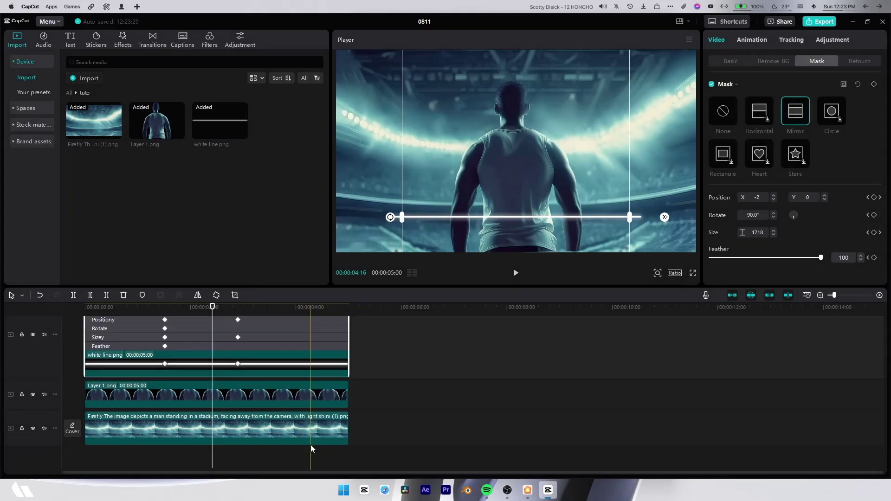
scroll(300, 373, "up", 2)
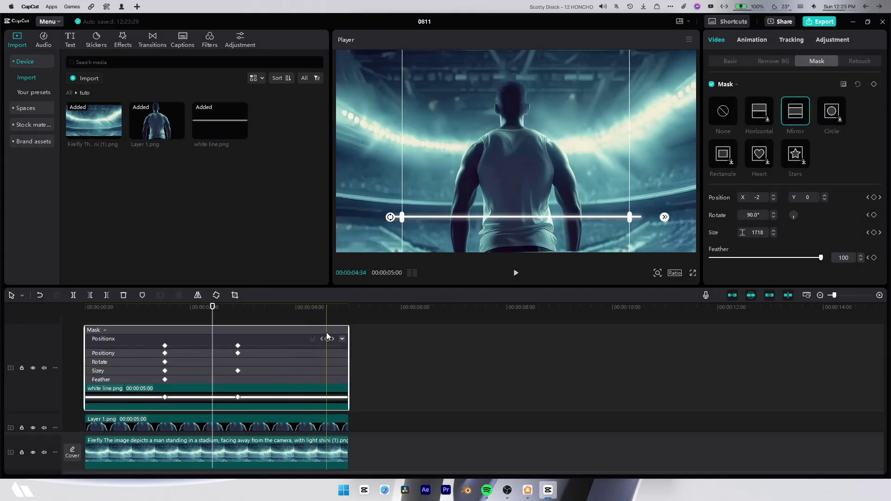
left_click(342, 339)
left_click(341, 372)
left_click(288, 377)
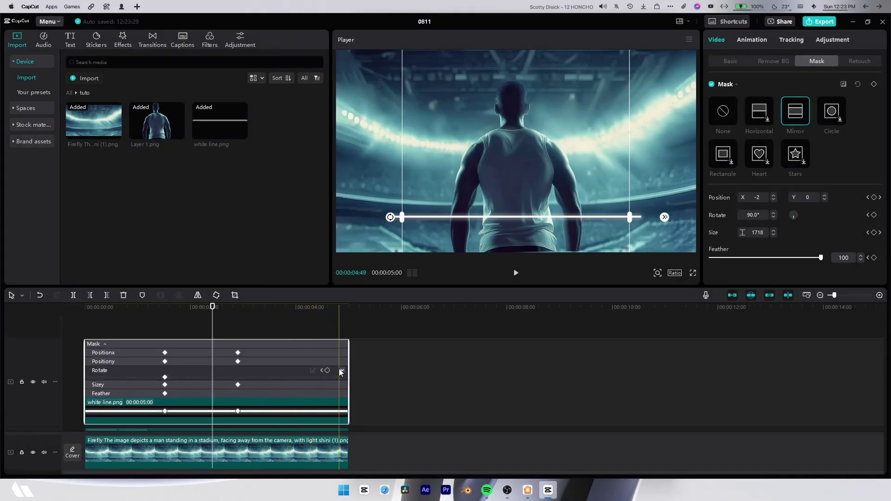
left_click(340, 370)
left_click(294, 388)
left_click(341, 378)
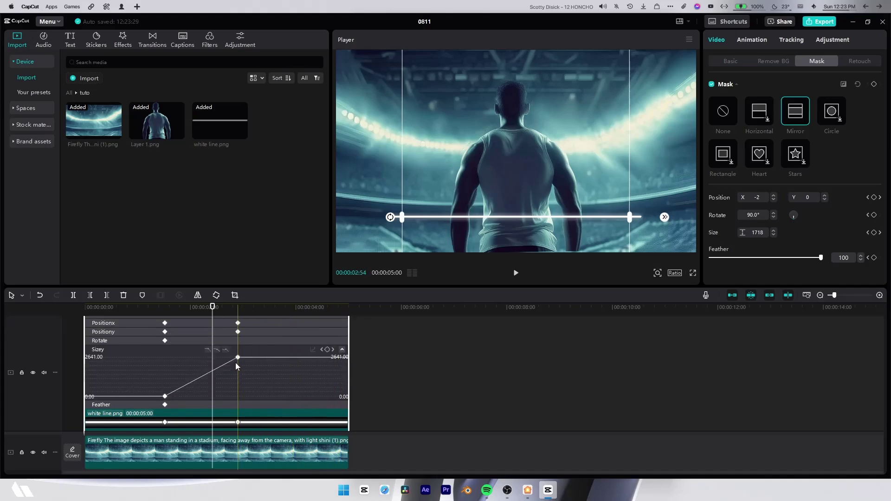
- Compare Ease In 1 and the Ease Out presets on the mask's size keyframe and apply Ease Out 3
left_click(314, 350)
left_click(379, 426)
left_click(373, 386)
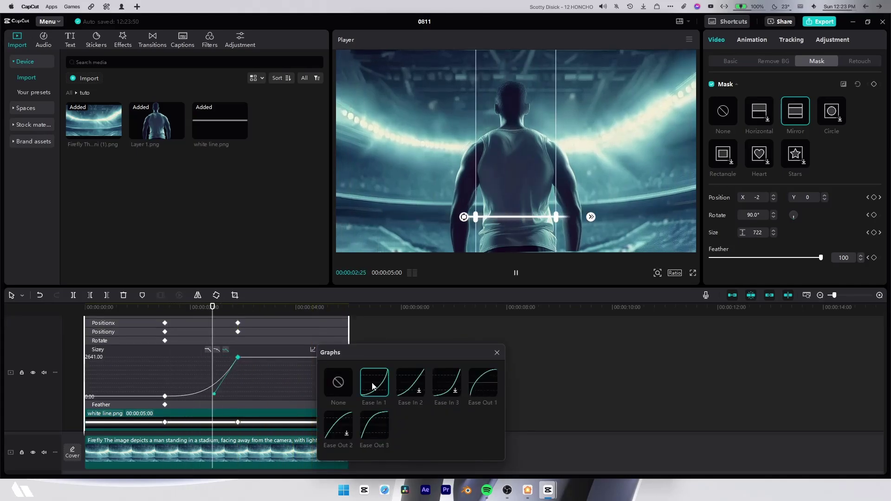
left_click(486, 393)
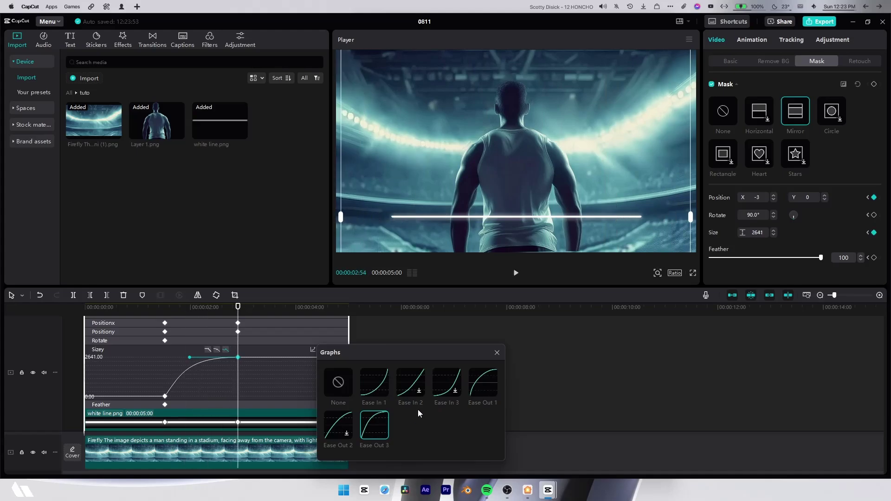
- Close the graph presets and hide the white line's keyframe rows in the timeline
left_click(497, 353)
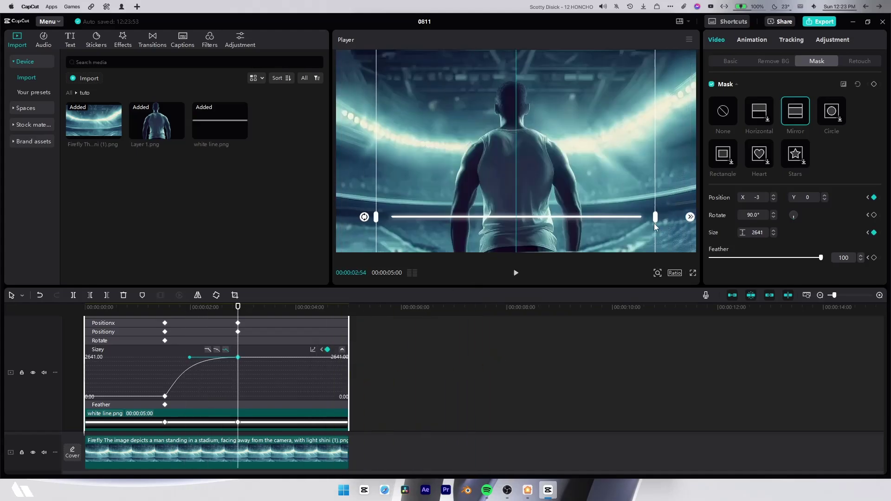
right_click(284, 422)
left_click(321, 443)
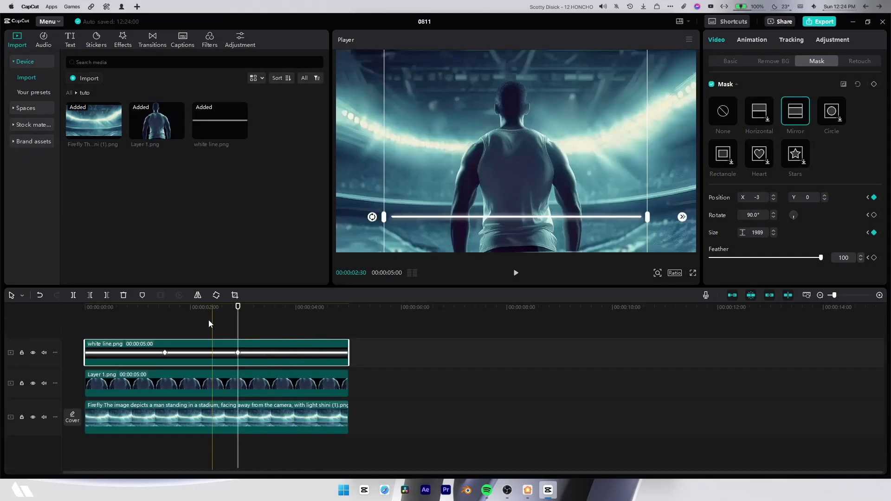
- Move the white line's second mask keyframe to about 3.2 seconds and play the reveal from the start
left_click(148, 324)
left_click(236, 354)
left_click(238, 353)
left_click(207, 322)
left_click_drag(207, 322, 32, 347)
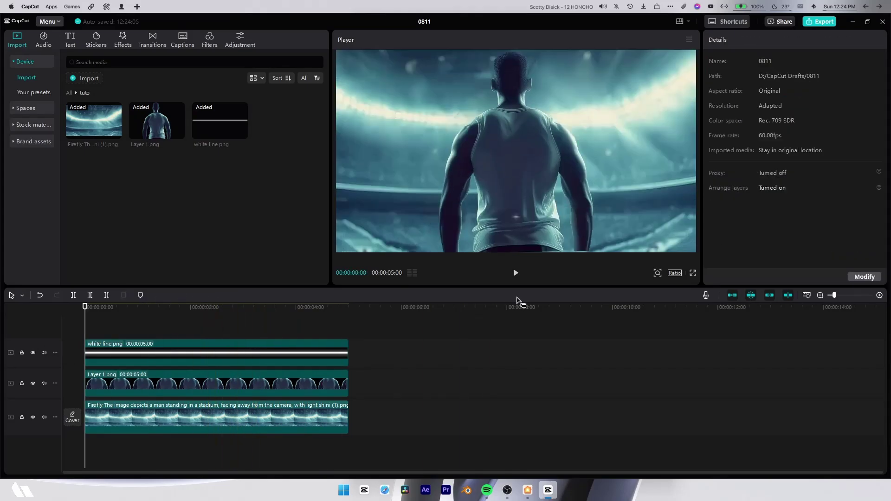
left_click(516, 273)
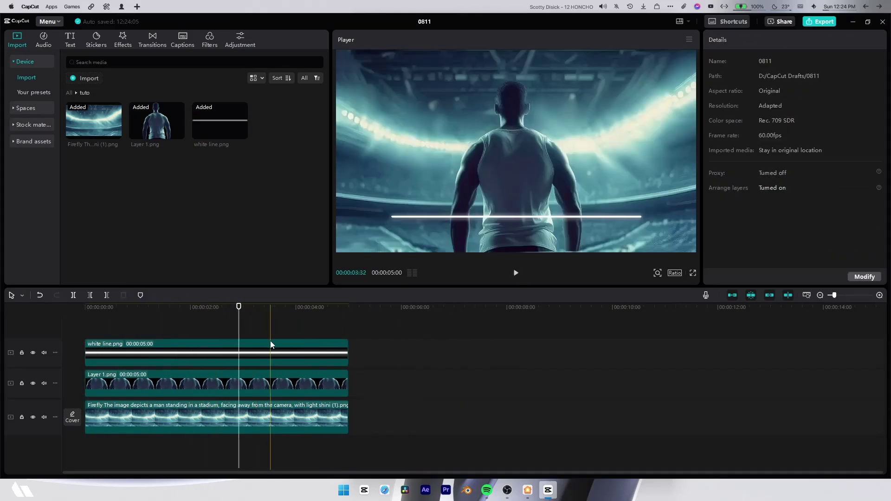
- Trim the start of the white line clip so it lasts 00:00:03:45, keeping its end in place
left_click(271, 345)
left_click_drag(270, 334, 165, 333)
left_click_drag(86, 347, 141, 347)
left_click(171, 334)
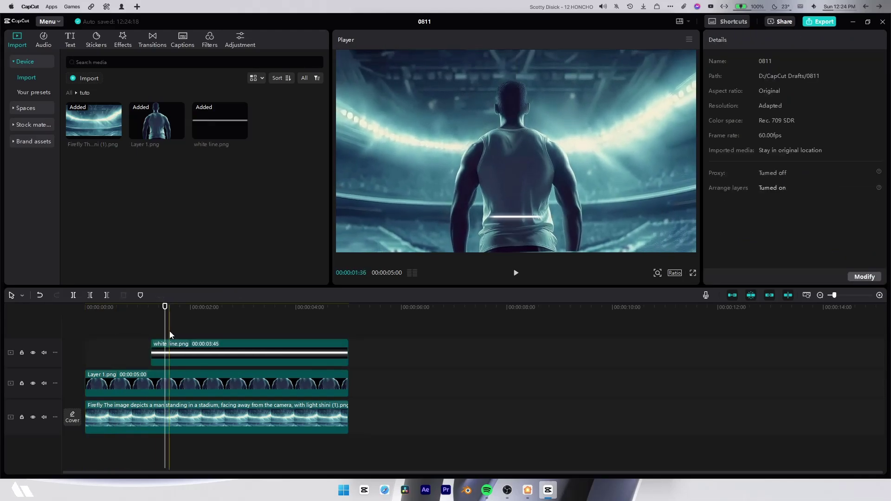
- Keyframe the white line's opacity to fade it in up to 100% around 00:00:01:36, and play the result
left_click(168, 348)
left_click(730, 61)
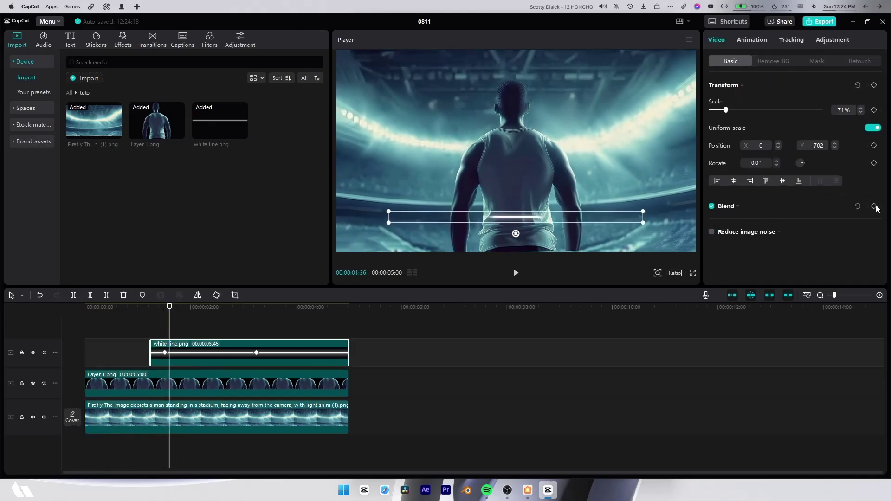
left_click(760, 210)
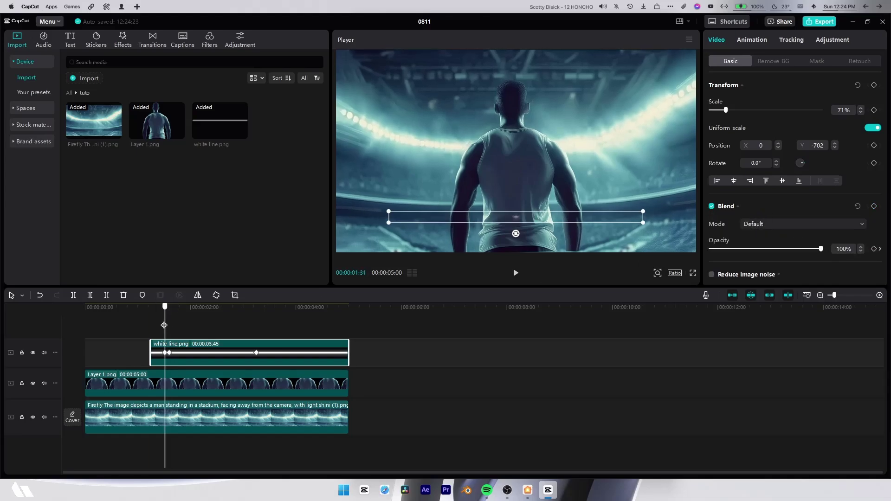
left_click(516, 273)
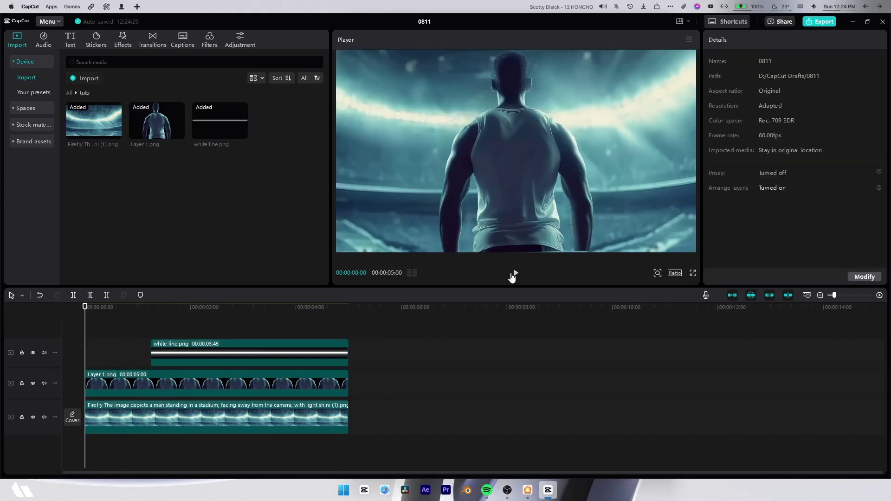
- Move the white line's last mask keyframe to about 4.2 seconds and replay the animation
left_click(258, 355)
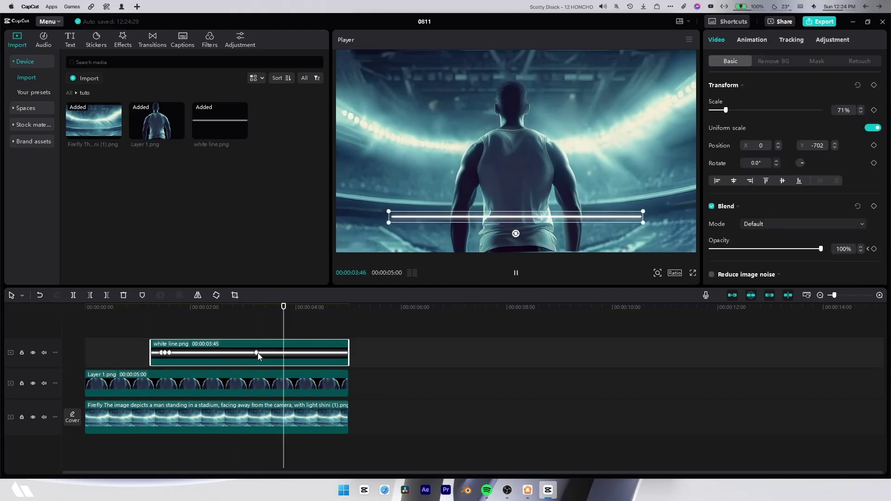
left_click(231, 328)
left_click(517, 274)
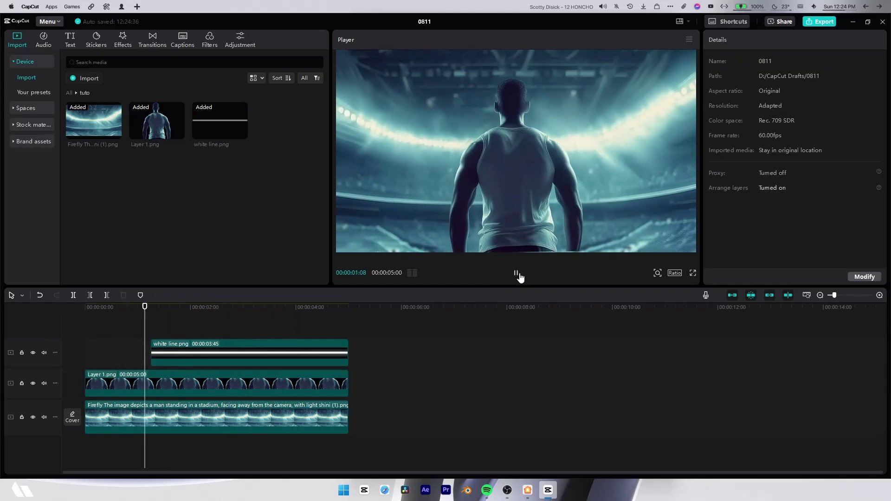
- Set the white line's temperature and tint adjustments to -50 each
left_click(327, 355)
left_click(815, 42)
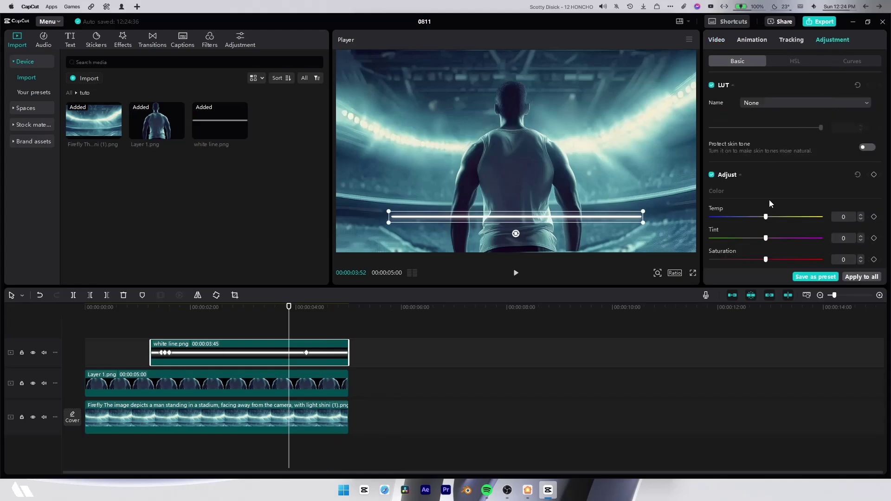
scroll(770, 200, "down", 2)
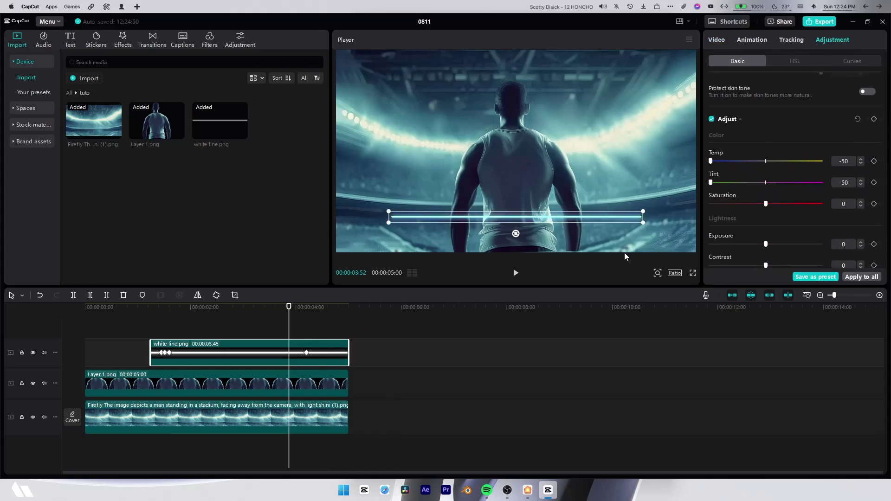
- Turn the white line into a compound clip, push its colour further toward blue, and play the video from the start
right_click(337, 356)
left_click(371, 280)
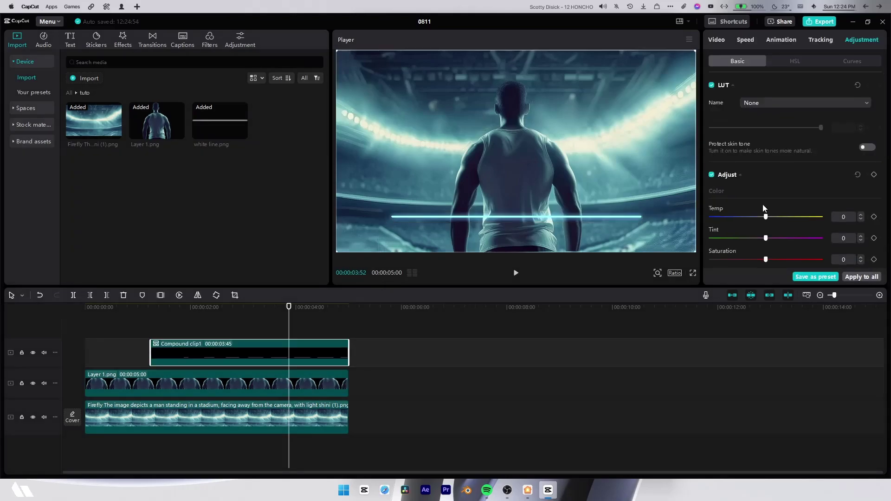
left_click_drag(230, 334, 83, 339)
left_click(517, 274)
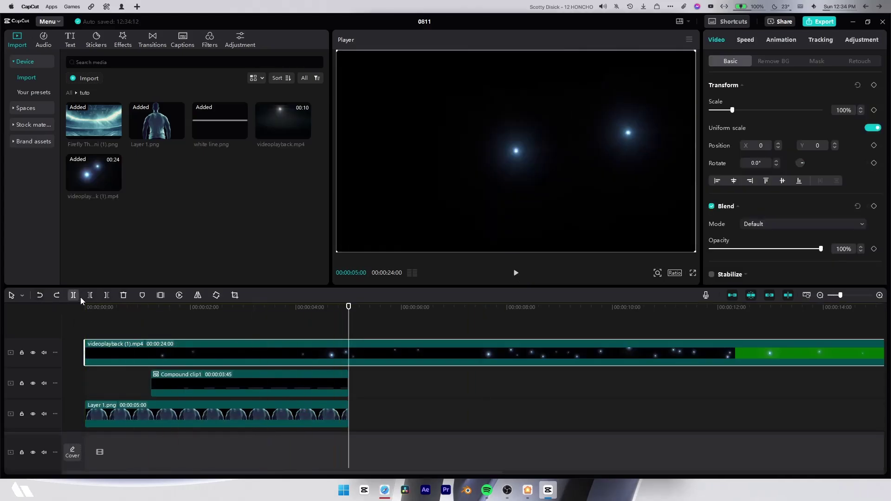
- Split videoplayback (1).mp4 at 00:00:05:00 and place its second part at the timeline start on a track above
left_click(73, 296)
left_click_drag(441, 352, 172, 331)
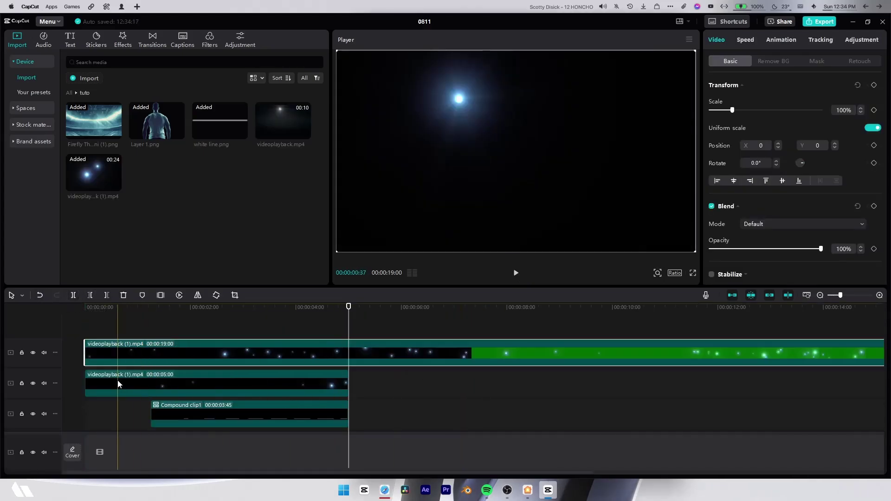
left_click(114, 416)
- Scale the upper flare clip to 73% and move it toward the right side of the frame
left_click(143, 356)
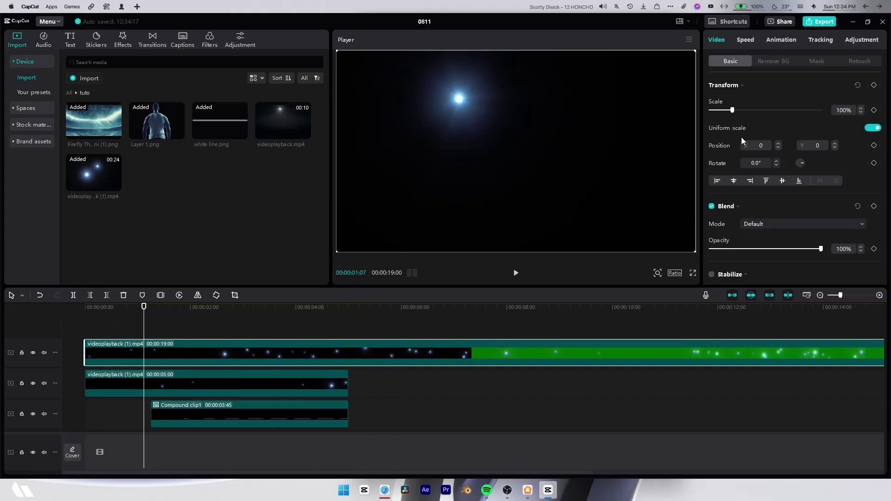
mouse_move(737, 110)
left_mouse_down()
mouse_move(717, 115)
mouse_move(726, 112)
left_mouse_up()
left_click_drag(629, 130, 674, 140)
- Scale the lower flare clip to 64% and move it to about X -1267 in the left part of the frame
left_click(154, 383)
left_click_drag(732, 110, 724, 112)
left_click_drag(504, 164, 396, 177)
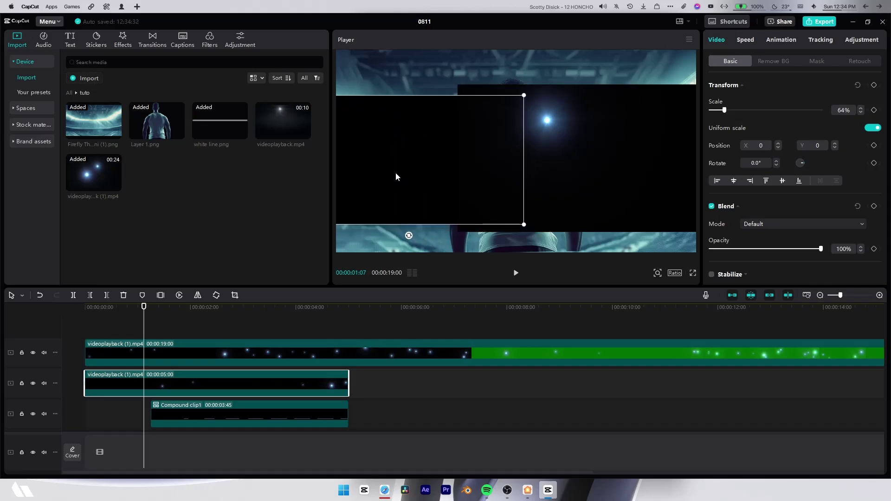
- Place the upper flare clip at about X 1175, Y -220, rotate it -7.7°, and set its blend mode to Screen
left_click_drag(611, 173, 631, 174)
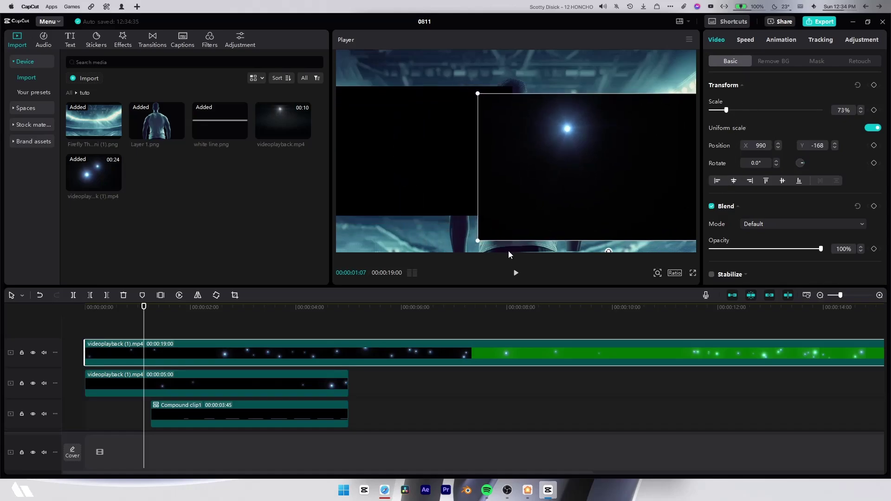
mouse_move(607, 247)
left_mouse_down()
mouse_move(616, 253)
mouse_move(623, 204)
mouse_move(616, 230)
left_mouse_up()
left_click(781, 224)
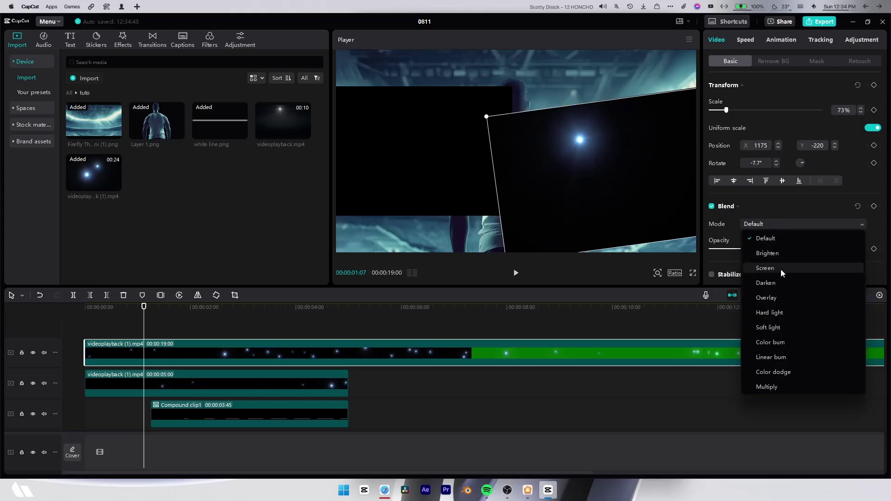
left_click(781, 270)
- Set the lower flare clip's blend mode to Screen and scrub the timeline to check both flares
left_click(245, 385)
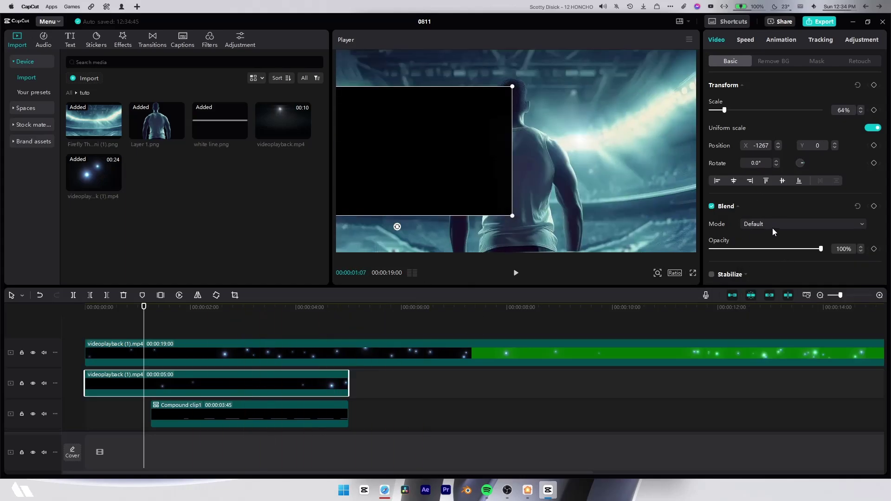
left_click(773, 225)
left_click(784, 266)
left_click(123, 329)
left_click_drag(123, 328, 215, 327)
- Apply a Horizontal mask to the lower flare clip at about X -4, Y 329 and switch its blend mode to Default
left_click(241, 384)
left_click(816, 61)
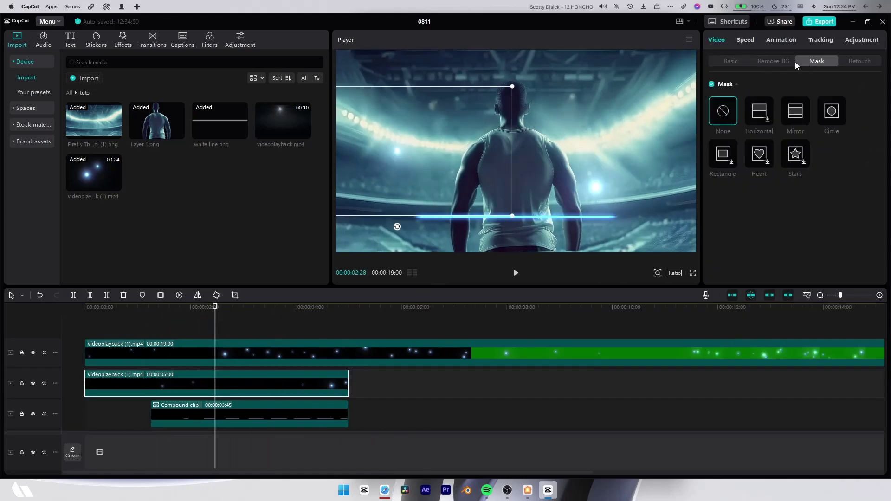
left_click(765, 113)
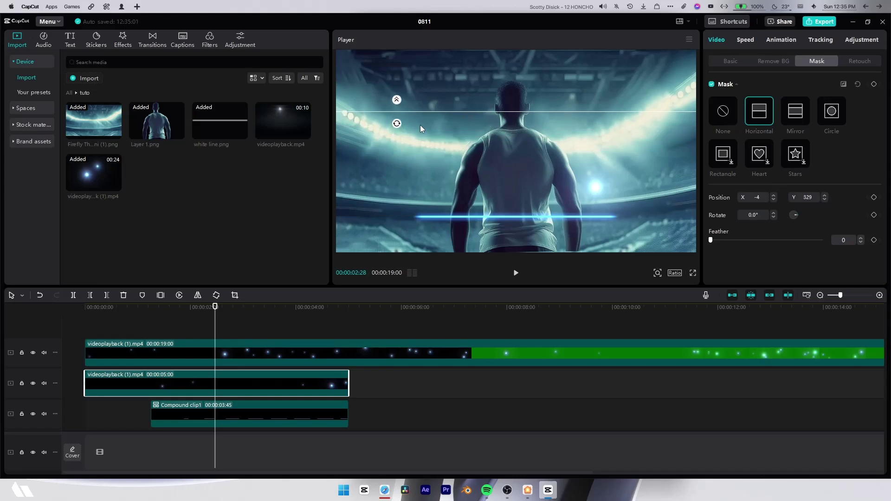
left_click(730, 60)
left_click(787, 227)
left_click(767, 239)
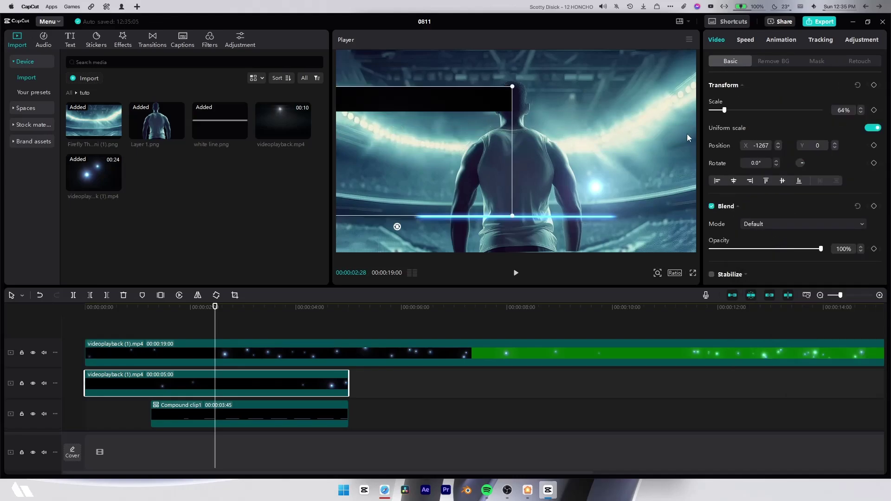
- Invert the lower flare clip's mask, feather it 68, and place it at about X -93, Y 228 with 7° rotation
left_click(817, 61)
left_click_drag(397, 99, 397, 83)
mouse_move(397, 123)
left_mouse_down()
mouse_move(414, 117)
mouse_move(408, 126)
mouse_move(405, 120)
left_mouse_up()
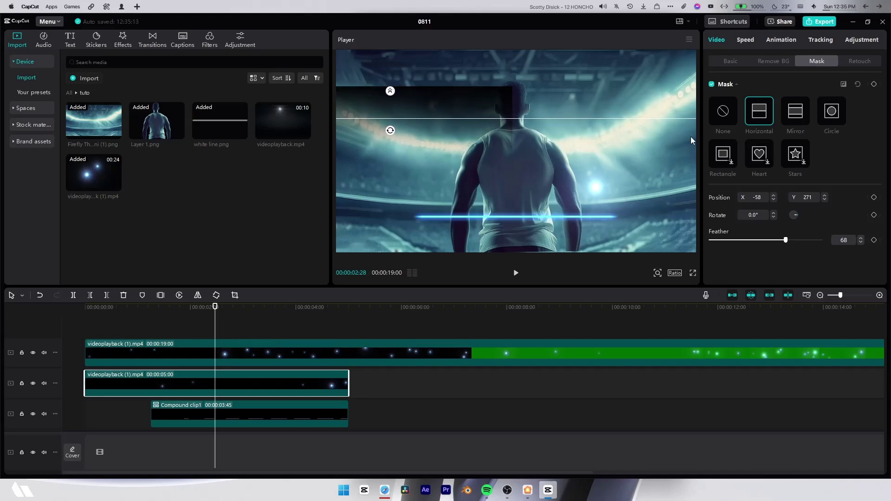
left_click(844, 85)
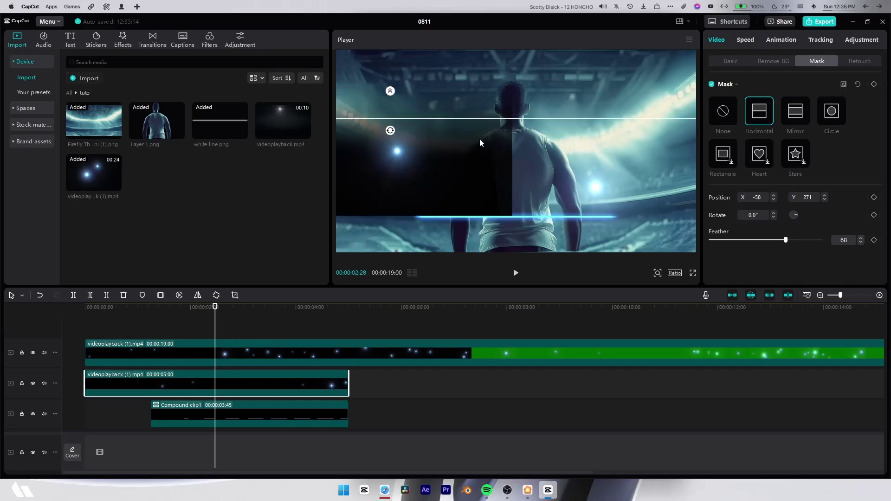
left_click_drag(390, 131, 414, 126)
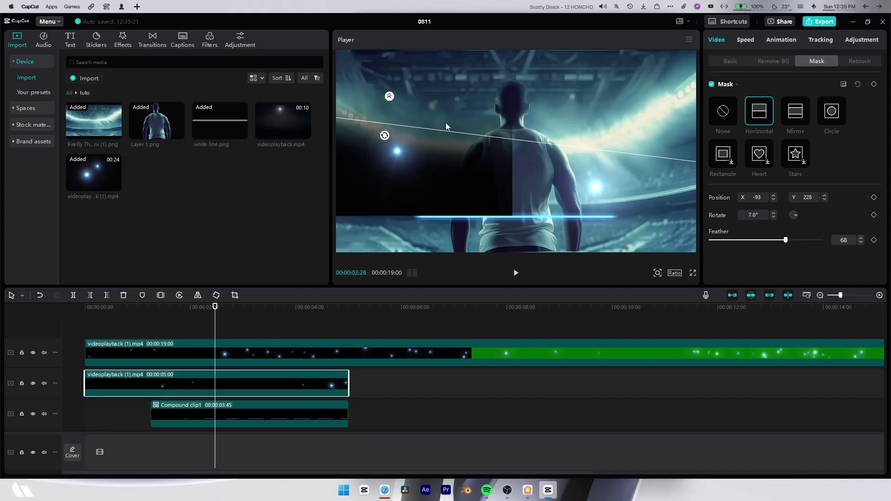
- Set the lower flare clip's blend mode to Screen and the upper flare clip's to Default
left_click(731, 61)
left_click(803, 224)
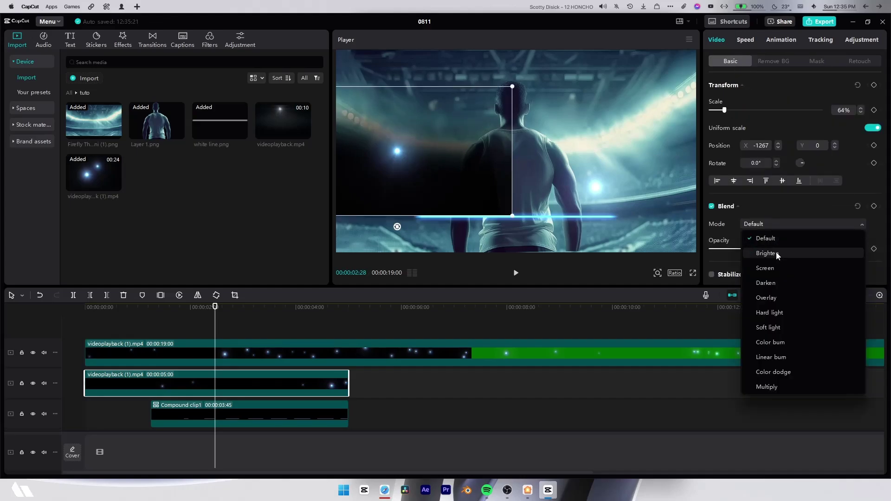
left_click(781, 274)
left_click(319, 351)
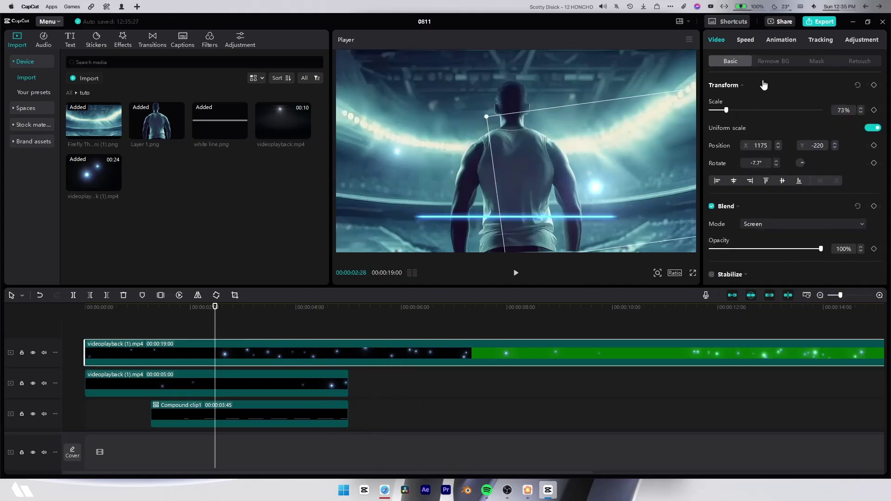
left_click(790, 224)
left_click(758, 238)
- Apply an inverted Horizontal mask to the upper flare clip at about X -141, Y 301 with feather 37
left_click(817, 61)
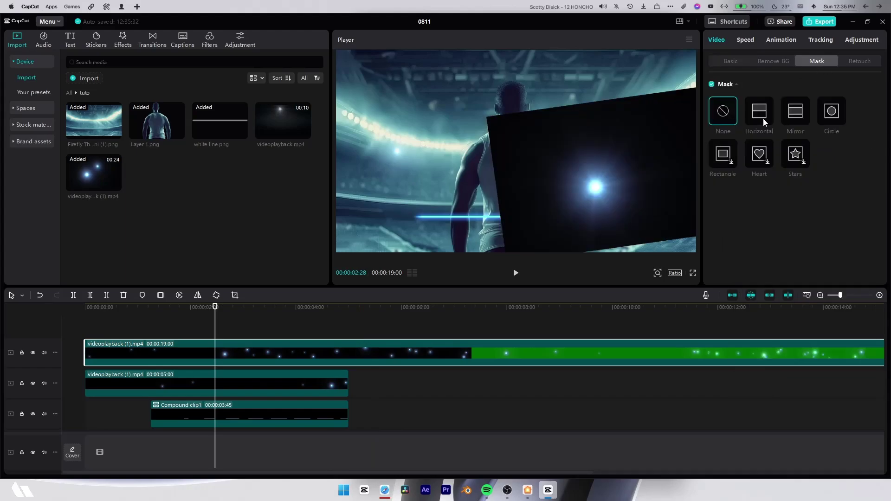
left_click(760, 111)
left_click_drag(625, 181, 600, 112)
left_click(843, 85)
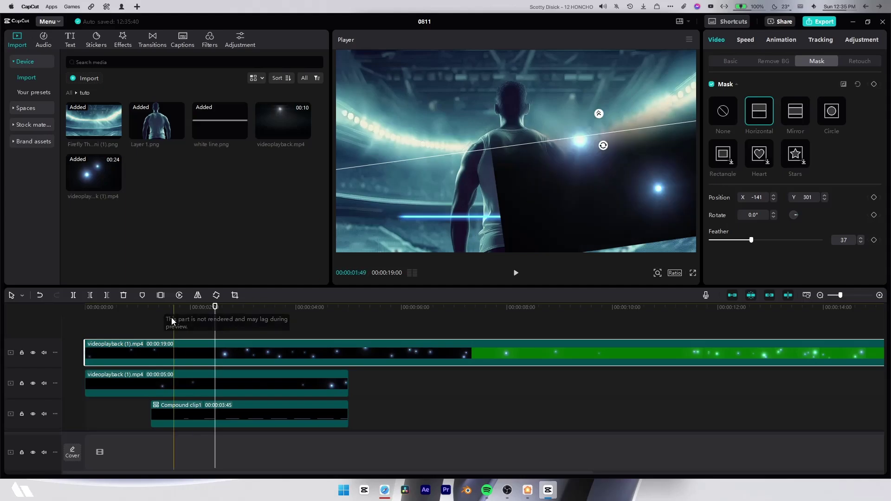
left_click_drag(171, 317, 123, 392)
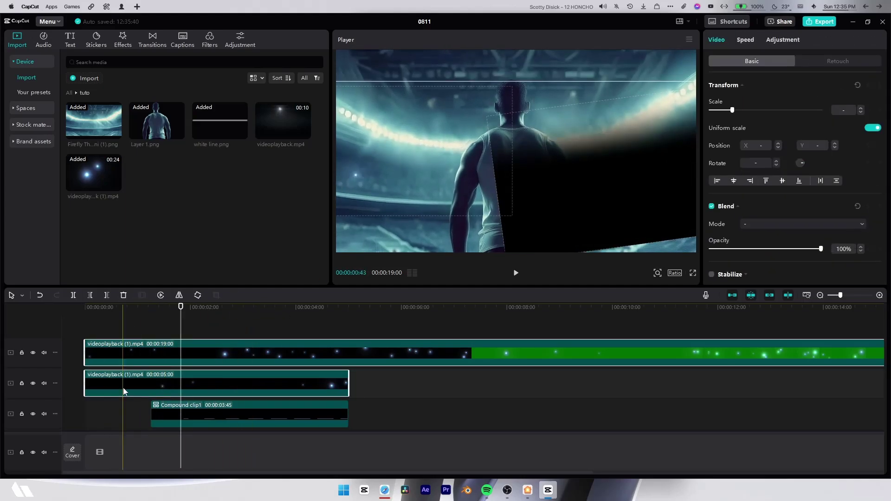
right_click(124, 392)
left_click(163, 351)
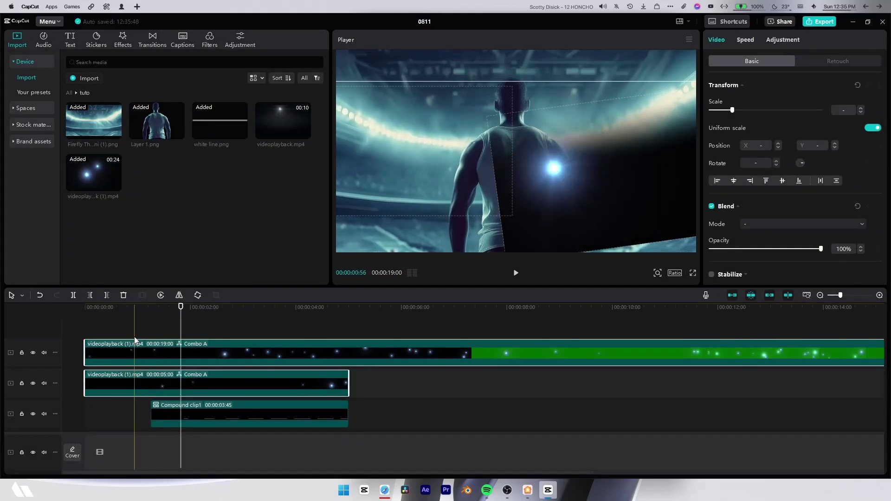
key("ctrl+z")
- Move both flare clips between Layer 1.png and the stadium background, and trim the longer one to end at 00:00:05:00
scroll(117, 330, "down", 2)
scroll(130, 334, "up", 1)
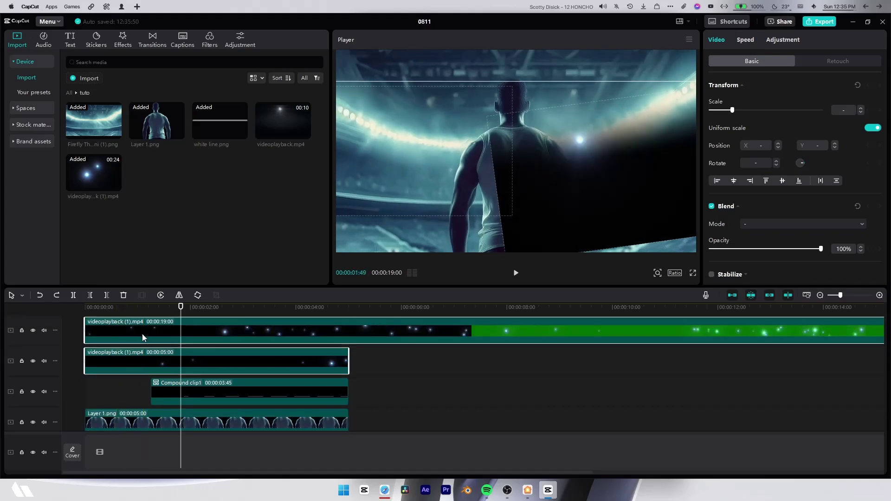
left_click_drag(142, 336, 127, 371)
scroll(160, 341, "down", 2)
scroll(160, 340, "up", 1)
left_click_drag(159, 342, 140, 420)
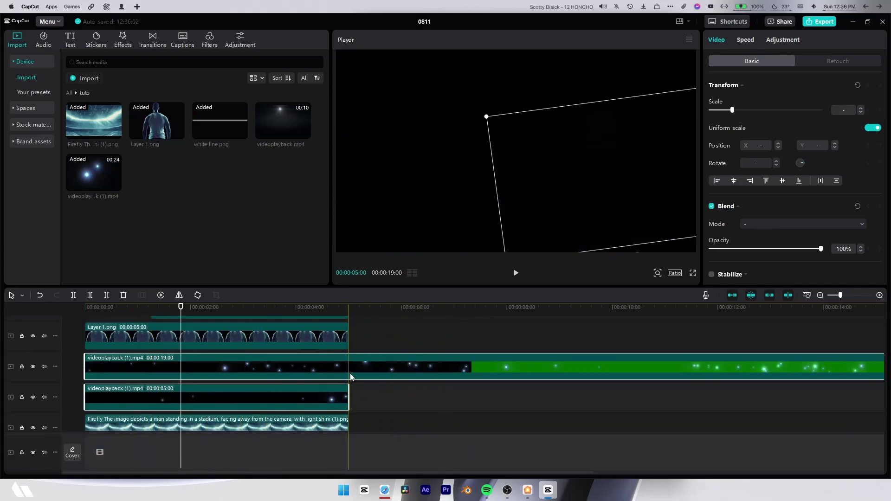
left_click(349, 369)
left_click(106, 295)
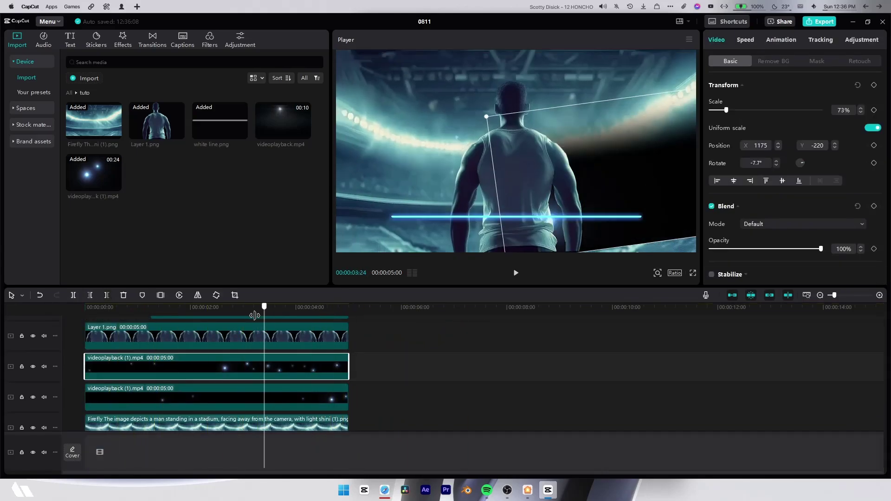
- Set the upper flare clip's blend mode to Screen
left_click(209, 307)
left_click(804, 224)
left_click(771, 266)
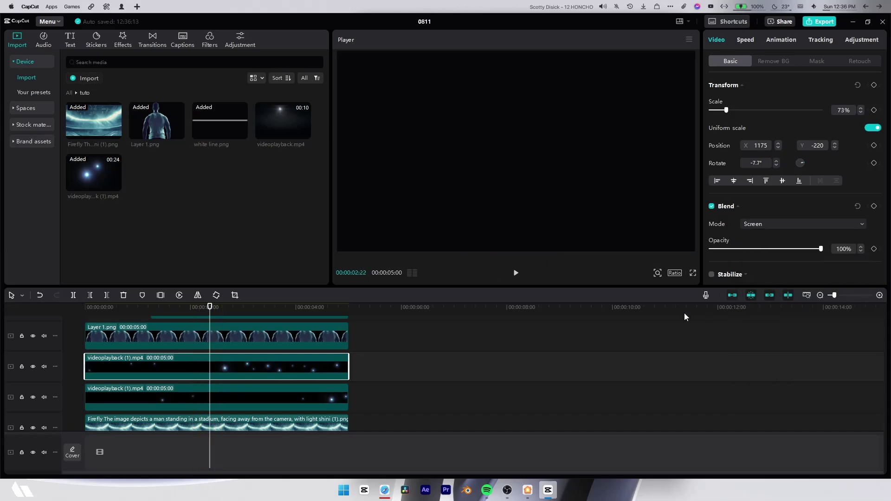
left_click(685, 314)
- Group both flare clips with the stadium background clip and play the result
left_click_drag(372, 362, 254, 422)
right_click(254, 423)
left_click(274, 363)
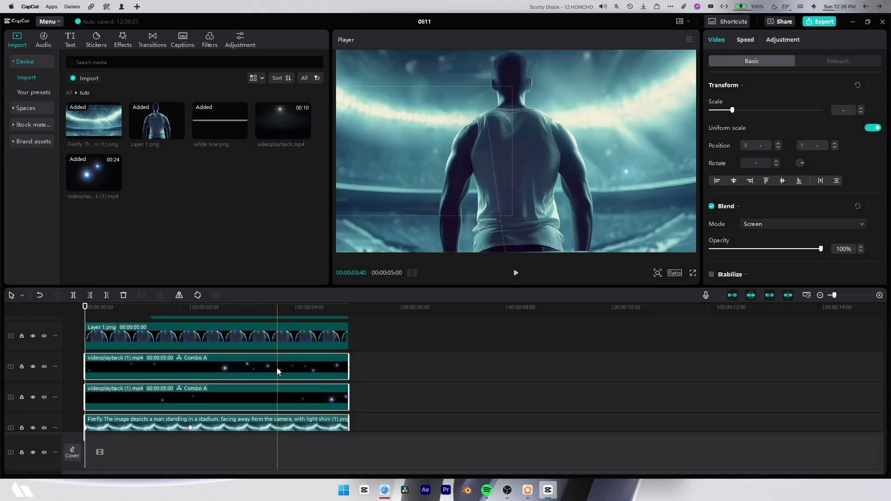
left_click(517, 274)
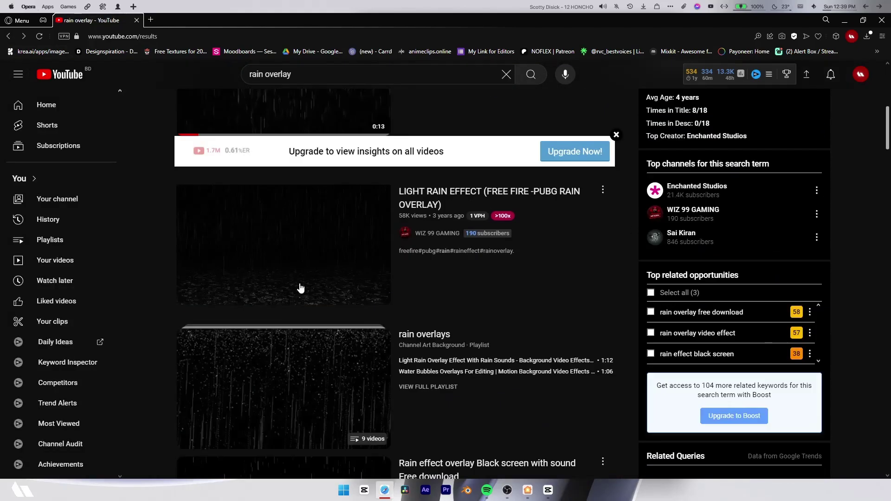
- In the browser, find the Heavy Rain Drop Effect On Black Screen video on YouTube and download it through savefrom.net
scroll(301, 288, "down", 8)
left_click(294, 414)
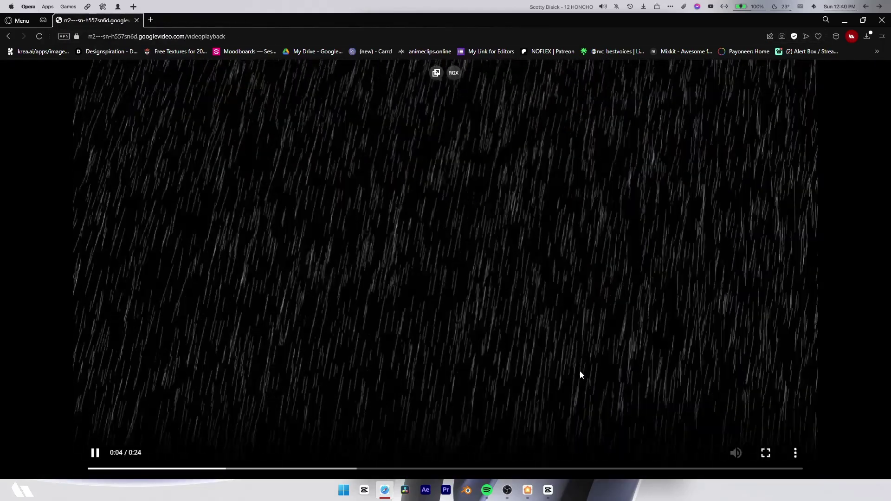
left_click(692, 411)
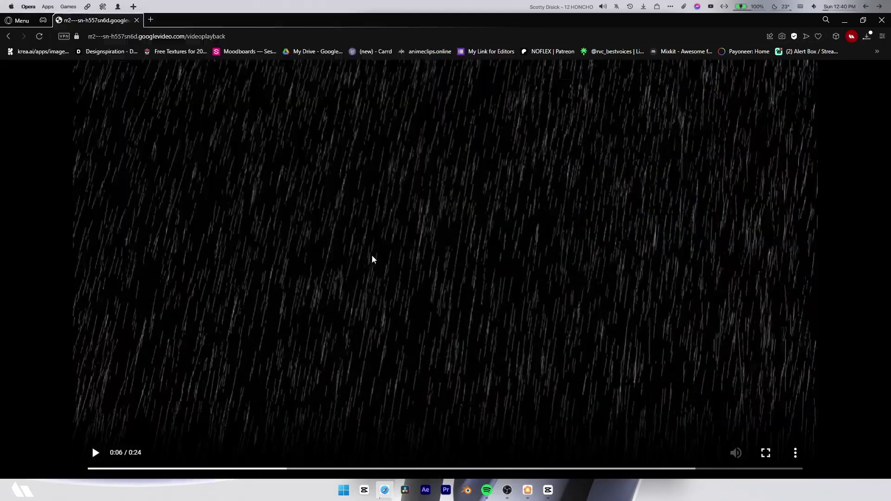
- Switch to CapCut, place videoplayback (2).mp4 above Compound clip1 at the timeline start, and trim it to end at 00:00:05:00
left_click(364, 490)
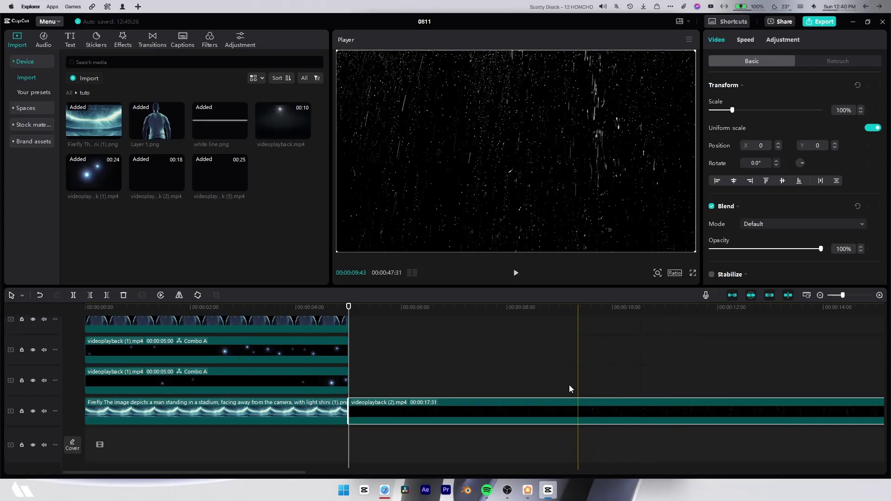
left_click(543, 404)
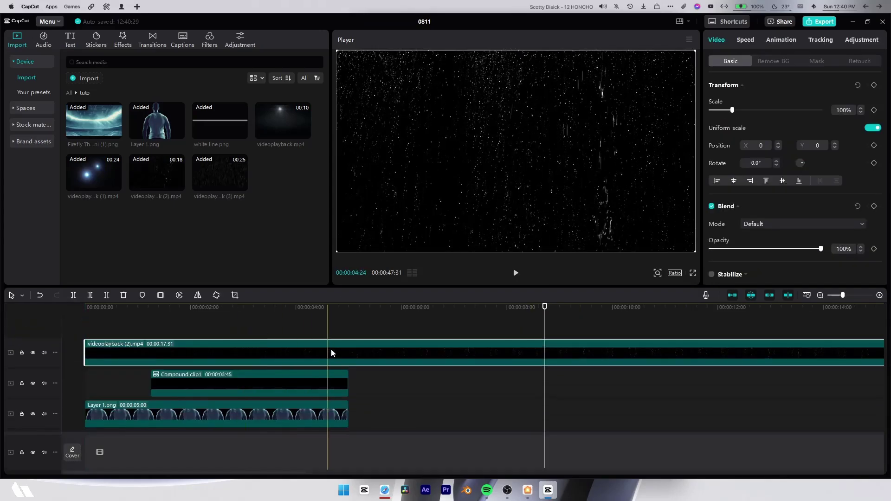
left_click(350, 338)
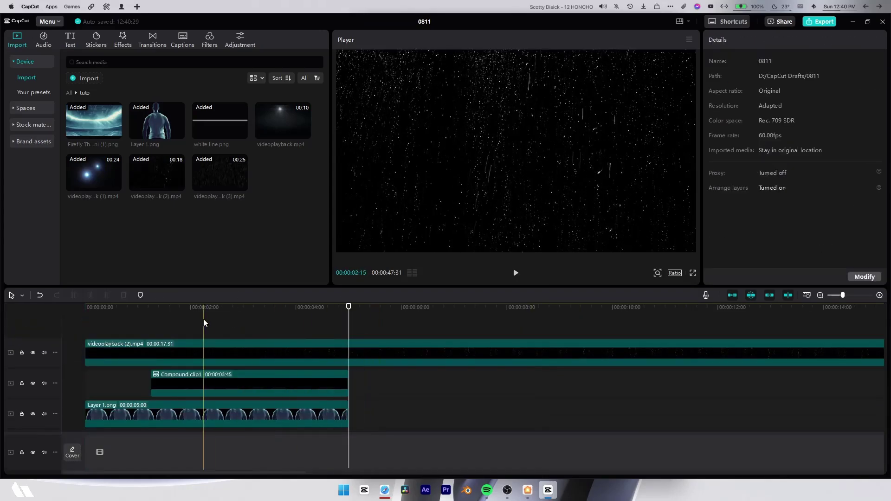
left_click(225, 349)
left_click(106, 295)
left_click(137, 328)
left_click(188, 365)
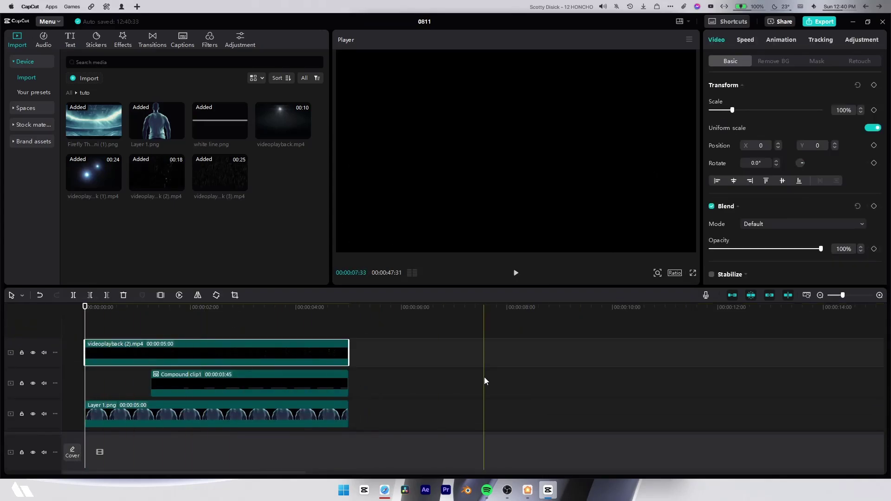
- Place videoplayback (3).mp4 at the timeline start between Compound clip1 and Layer 1.png, and trim it to end at 00:00:05:00
left_click_drag(486, 379, 70, 336)
scroll(743, 391, "down", 2)
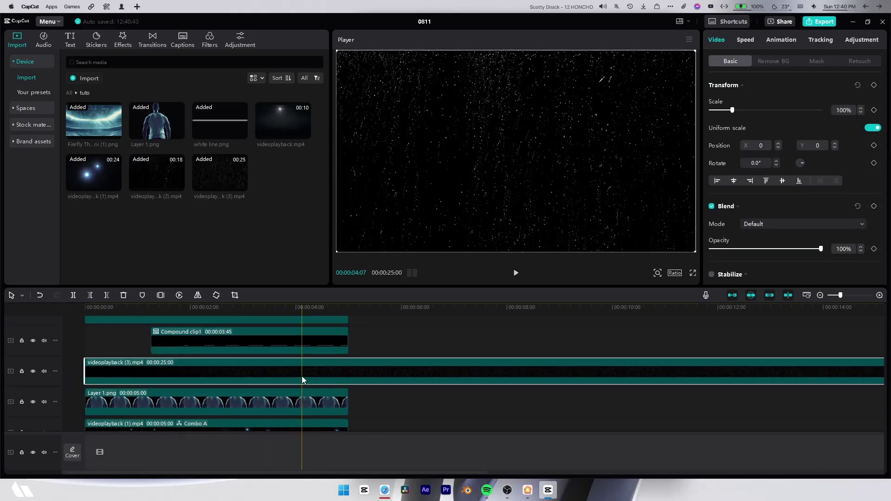
scroll(303, 378, "up", 2)
left_click(183, 320)
left_click(219, 412)
left_click(360, 342)
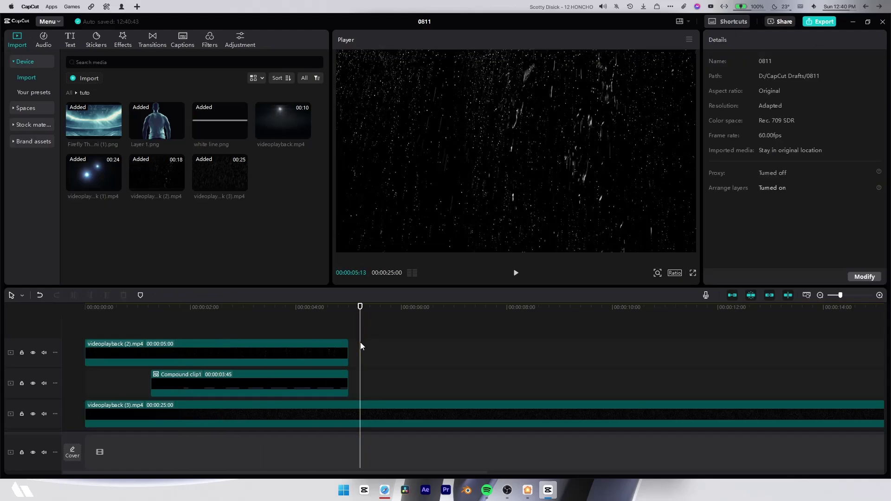
left_click_drag(360, 343, 348, 343)
left_click(295, 404)
left_click(107, 295)
- Move Compound clip1 above both rain clips and set the blend mode of both rain clips to Screen
left_click(178, 325)
left_click_drag(247, 383, 241, 334)
left_click(206, 387)
left_click(780, 223)
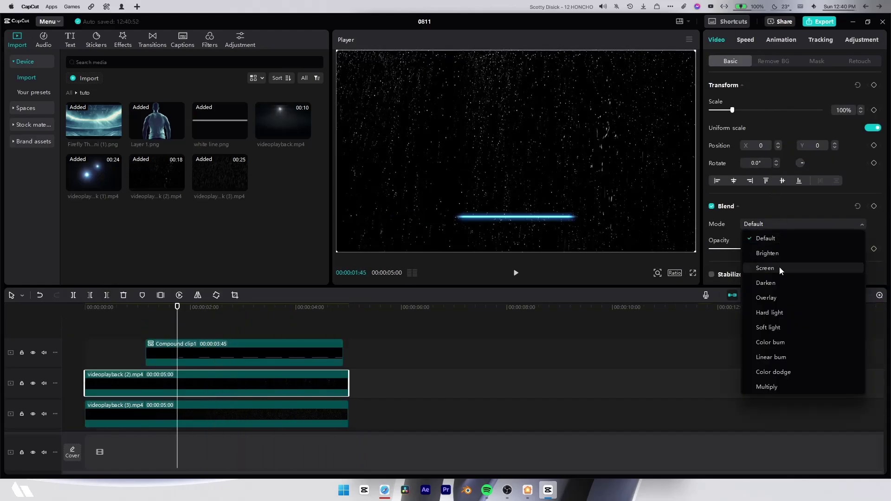
left_click(766, 268)
left_click(337, 413)
left_click(771, 224)
left_click(766, 268)
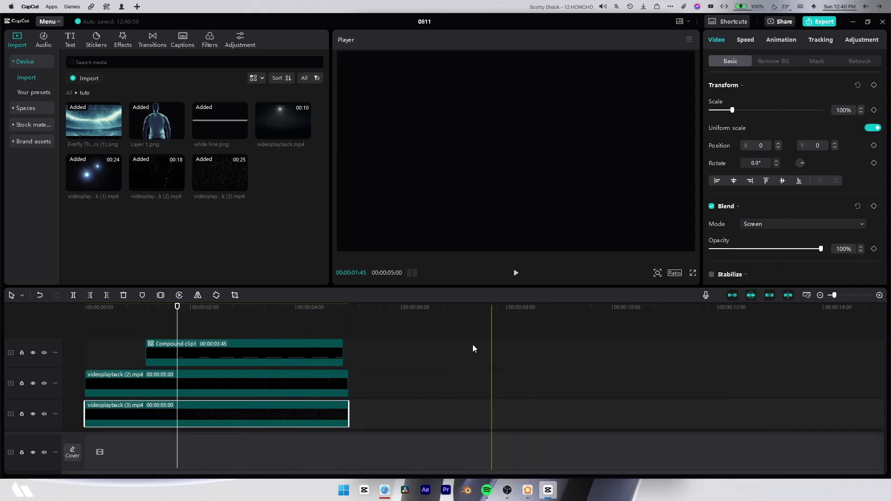
- Move rain clip videoplayback (3).mp4 between Layer 1.png and the flare clips, and scrub through the composition
left_click(105, 365)
scroll(132, 364, "down", 4)
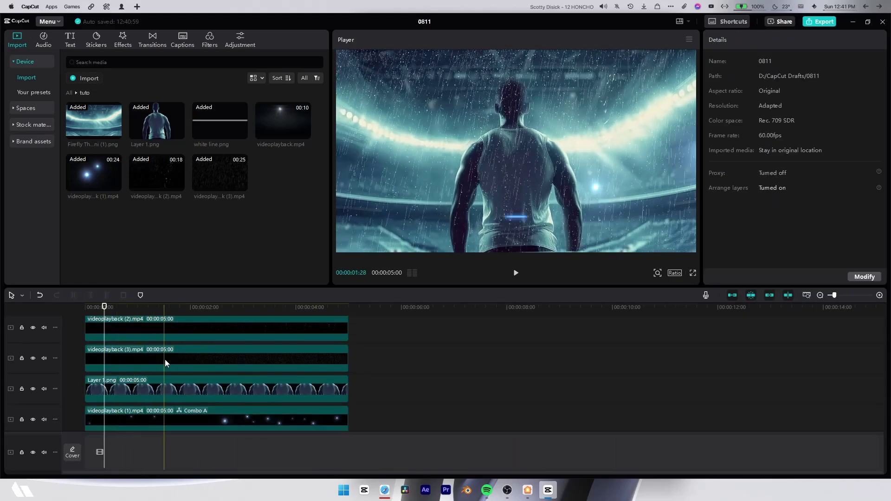
key("ctrl+shift+z")
key("ctrl+shift+z")
key("ctrl+shift+z")
left_click(157, 426)
left_click_drag(158, 426, 150, 404)
left_click(359, 325)
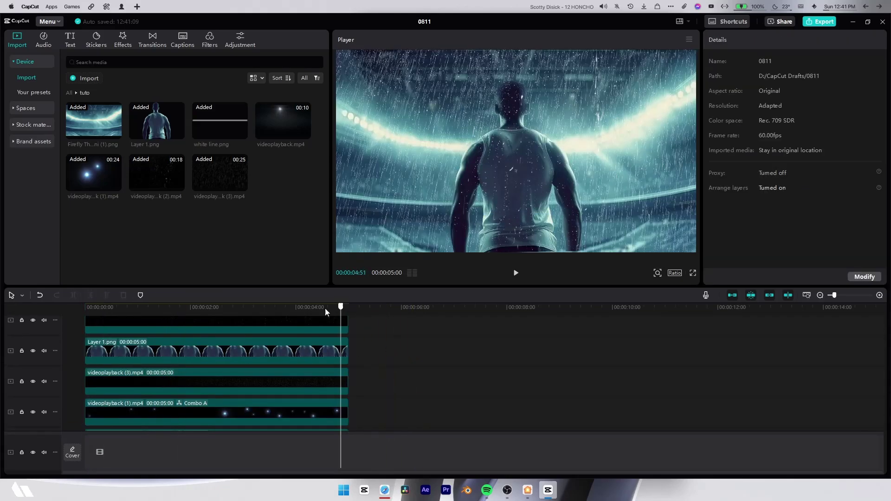
left_click_drag(325, 309, 84, 308)
- Group rain clip videoplayback (3).mp4 with the flare clips below it
left_click(342, 378)
scroll(366, 370, "up", 1)
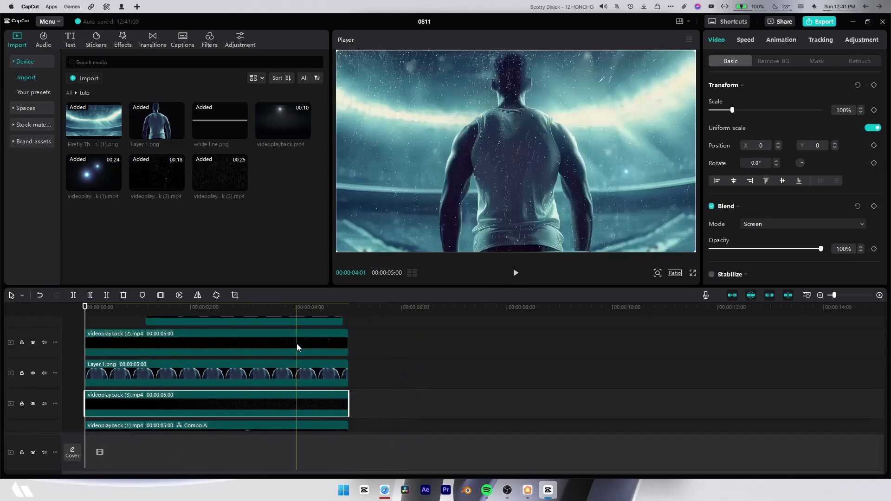
left_click(297, 344, "ctrl")
scroll(297, 344, "down", 1)
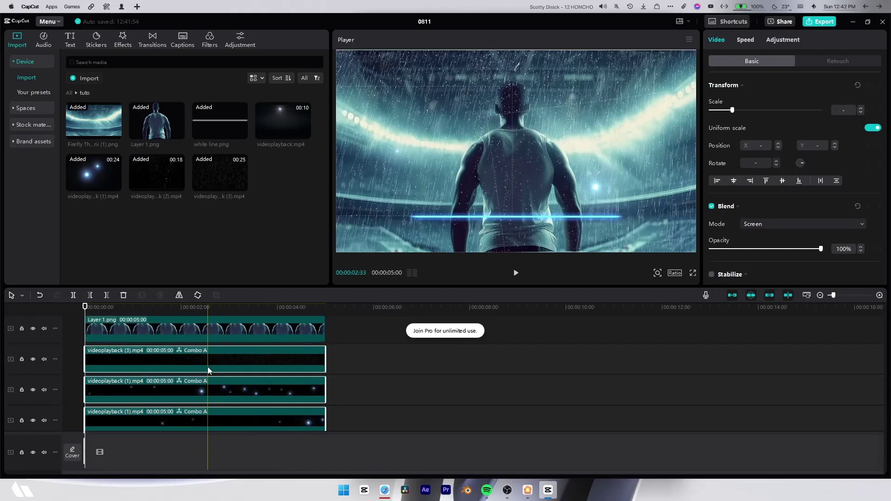
- Try the Brighten blend mode on rain clip videoplayback (3).mp4 and preview it
left_click(213, 361)
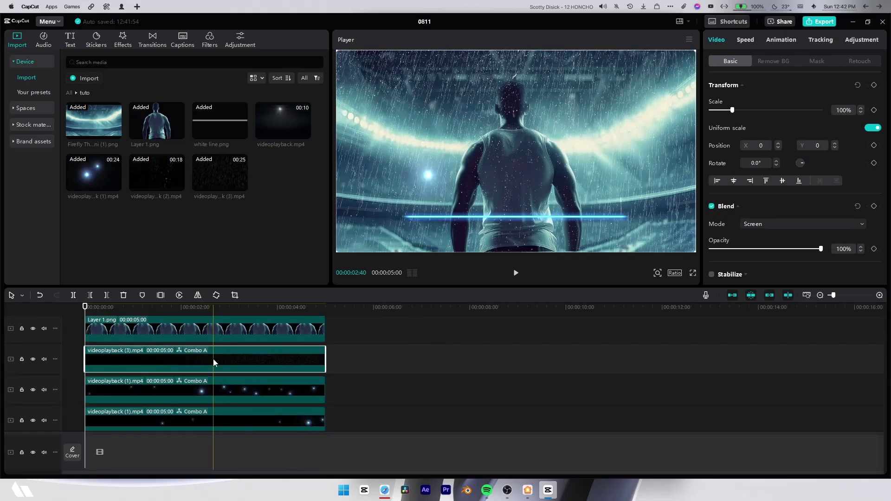
left_click(796, 225)
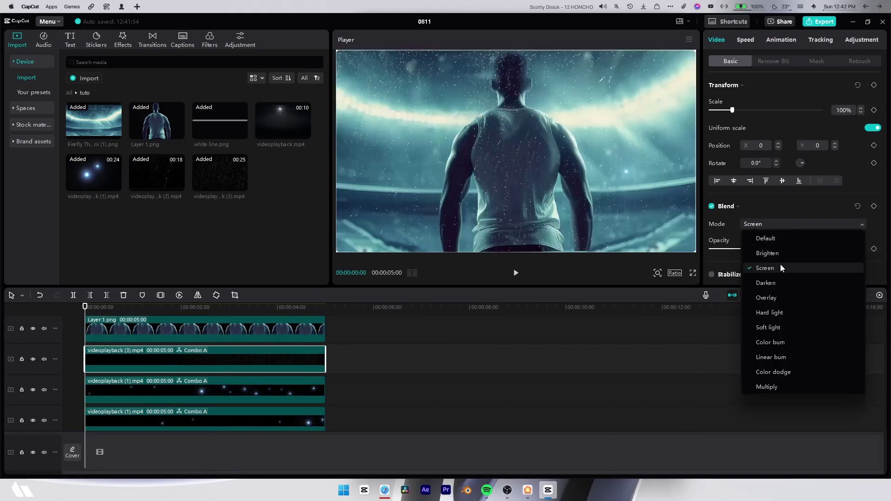
left_click(784, 255)
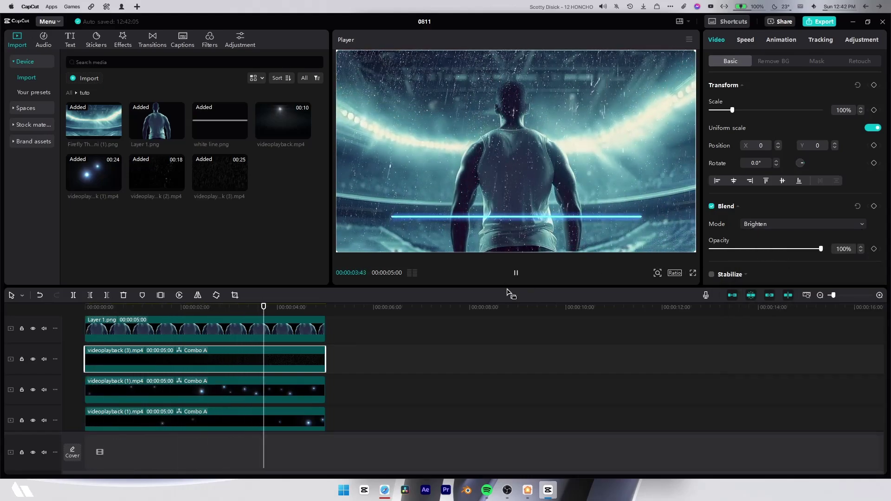
key("space")
- Set the blend mode of rain clip videoplayback (3).mp4 to Color dodge and preview the rain
left_click(764, 228)
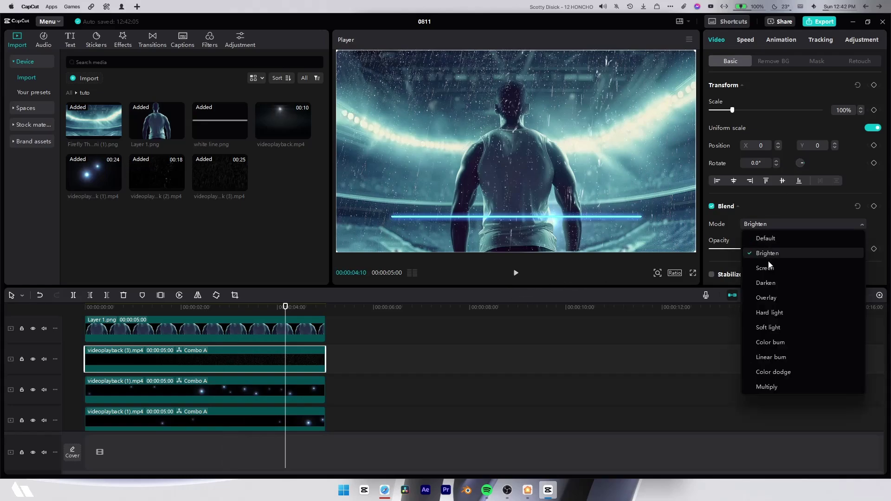
left_click(768, 370)
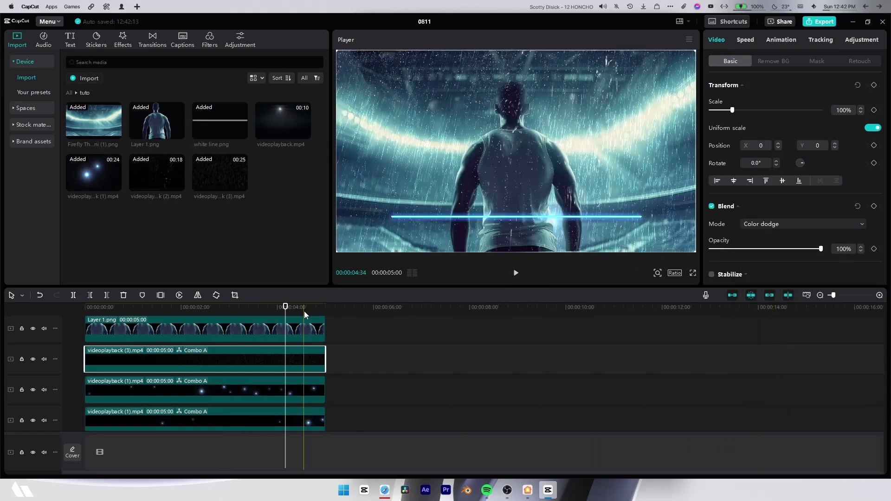
left_click_drag(287, 313, 187, 312)
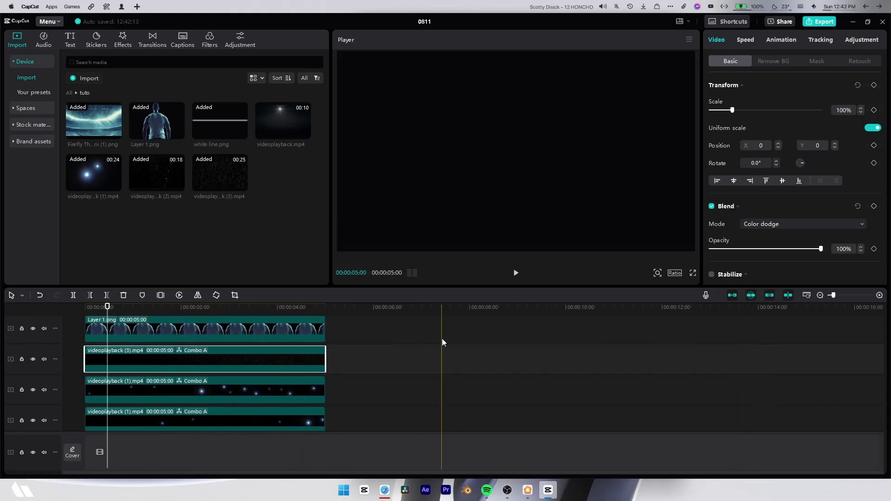
key("space")
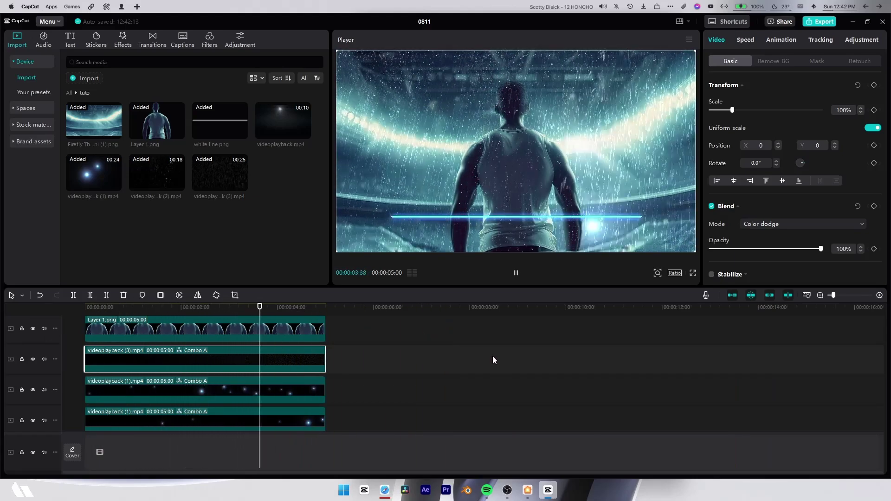
- Set the blend mode of rain clip videoplayback (2).mp4 above Layer 1.png to Color dodge
scroll(230, 370, "up", 1)
scroll(231, 371, "up", 3)
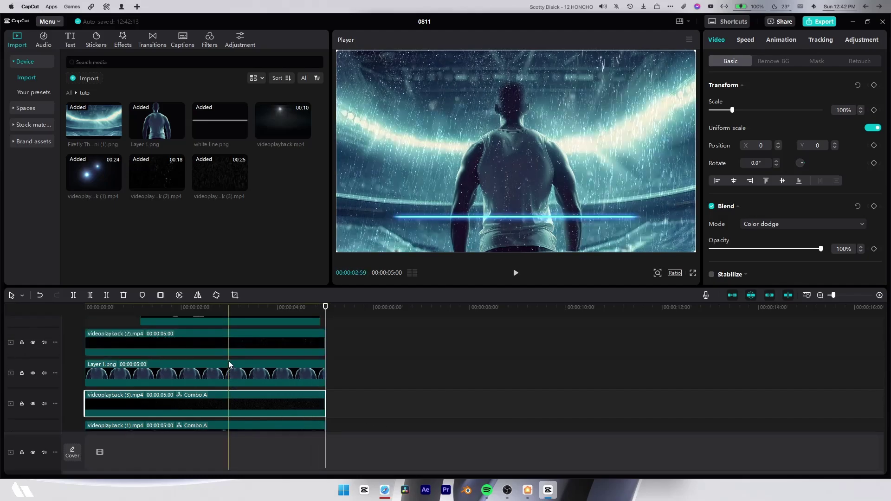
left_click(193, 335)
left_click(189, 370)
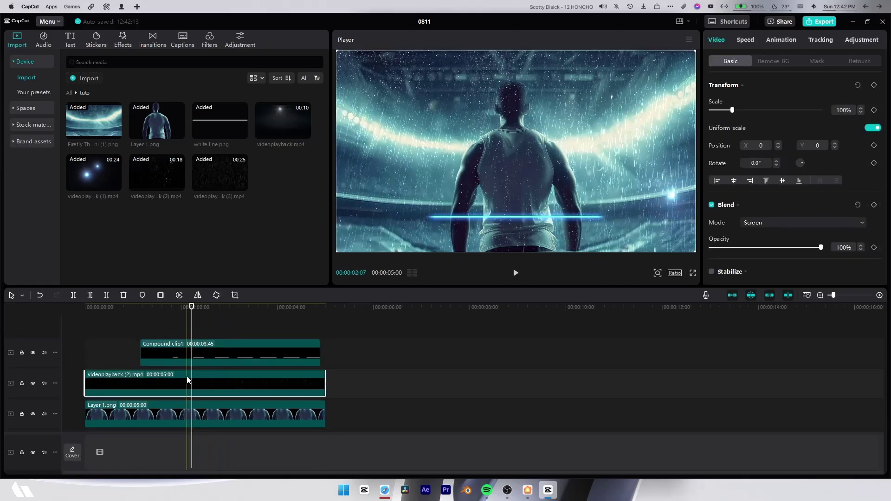
left_click(792, 226)
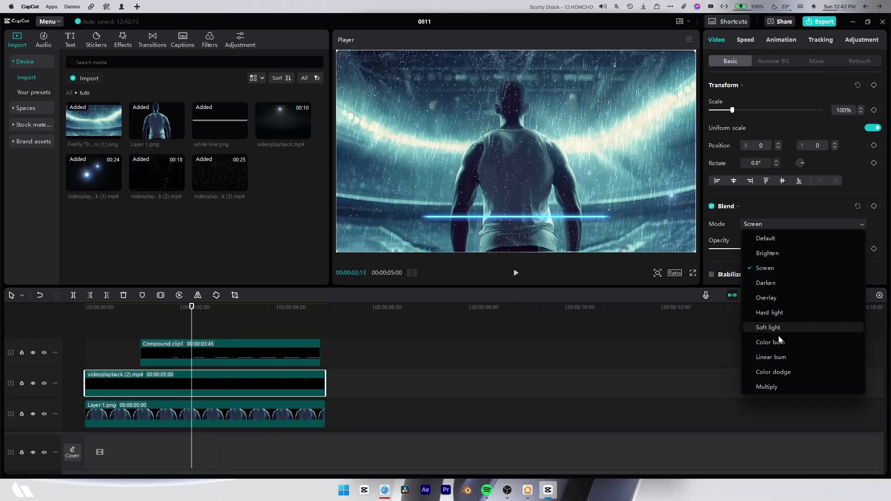
left_click(775, 372)
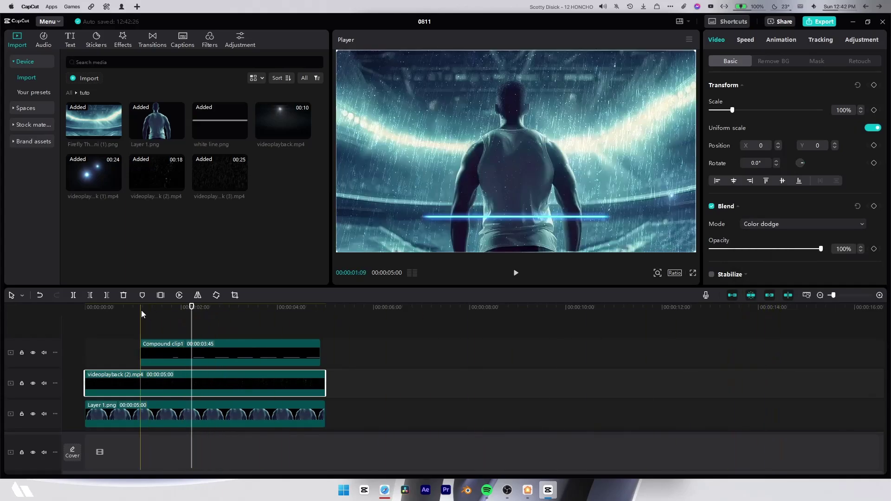
- Play the composition from the start to check both rain overlays
left_click(120, 328)
key("Home")
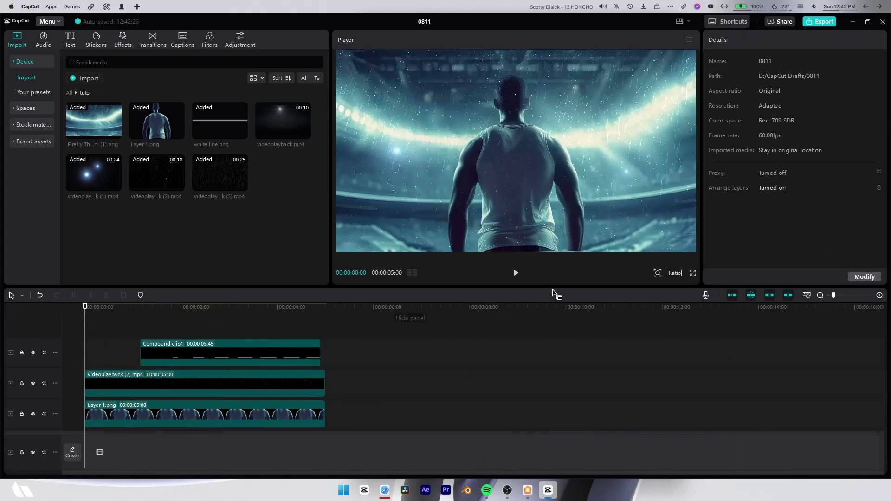
left_click(516, 274)
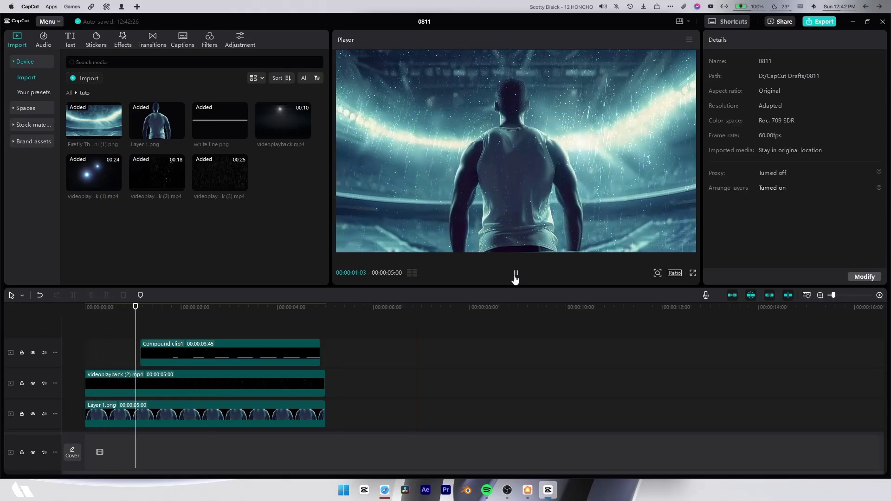